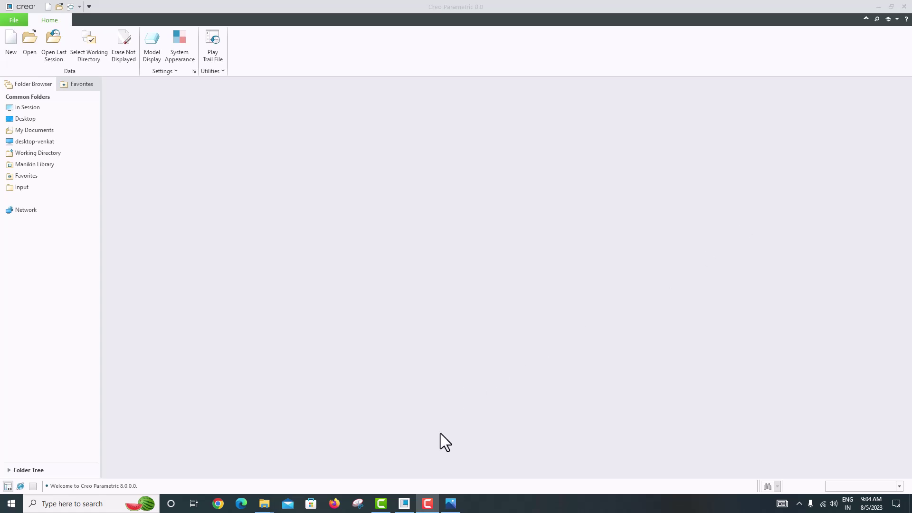
Create solid part PRT0003 from the inlbs_part_solid_abs template, checking the Geneva wheel drawing along the way
left_click(450, 504)
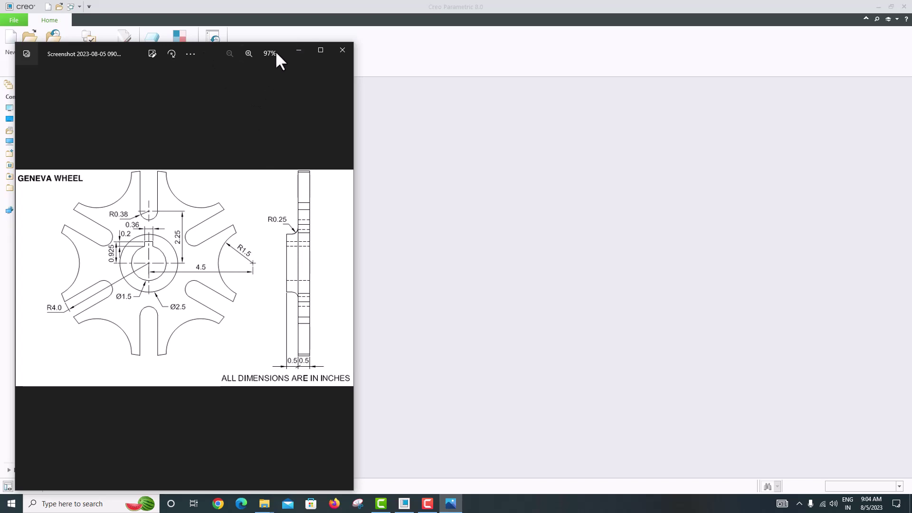
left_click(298, 50)
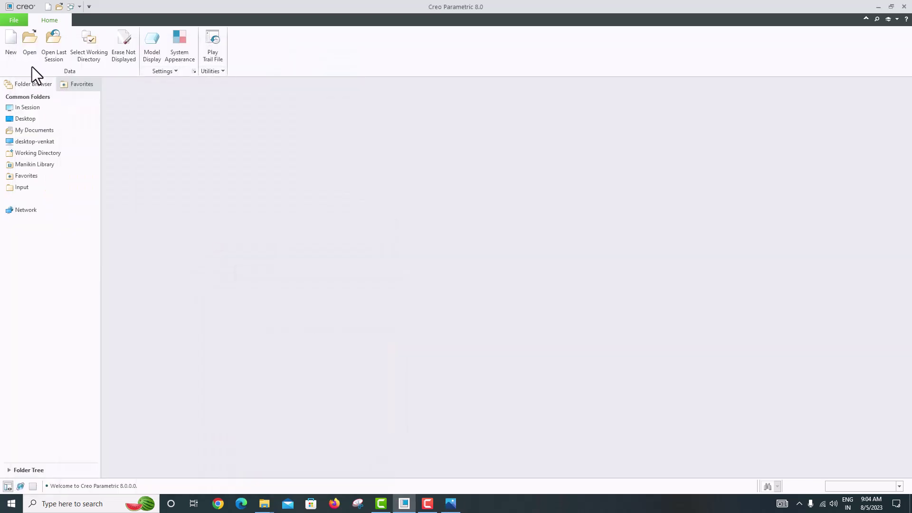
left_click(12, 48)
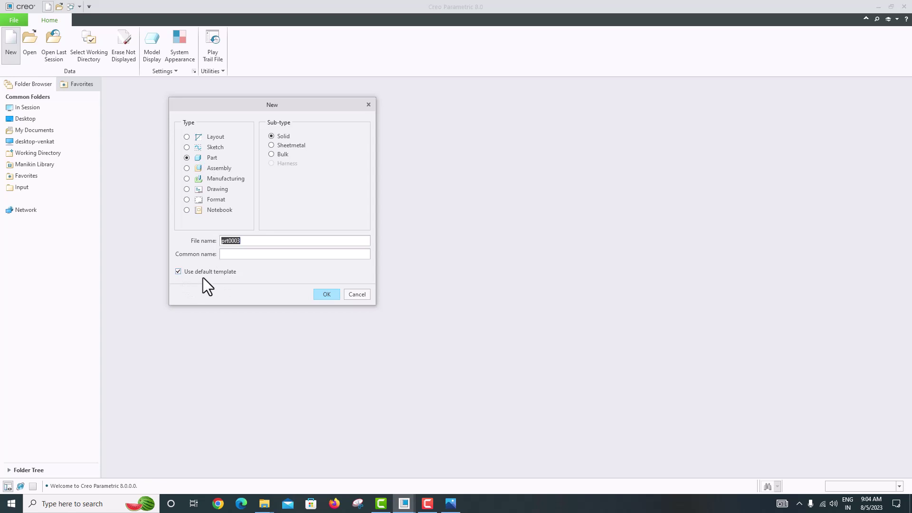
left_click(186, 272)
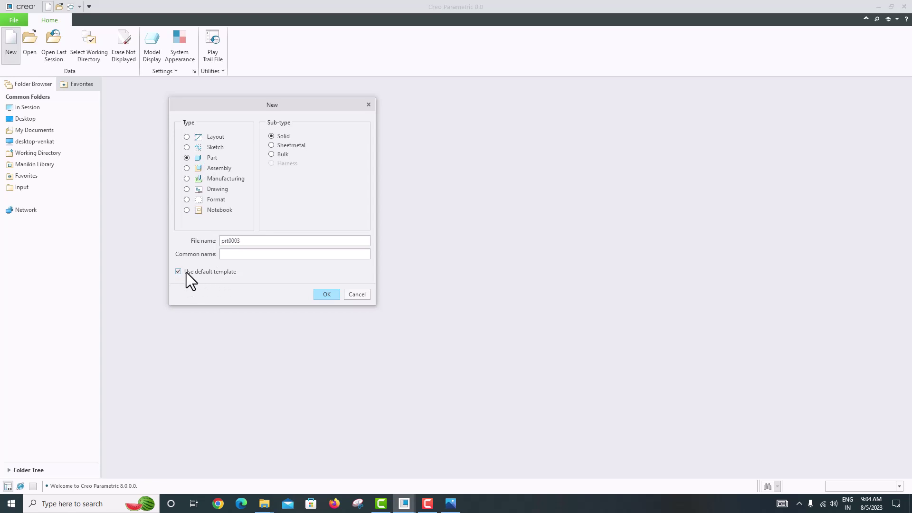
left_click(329, 293)
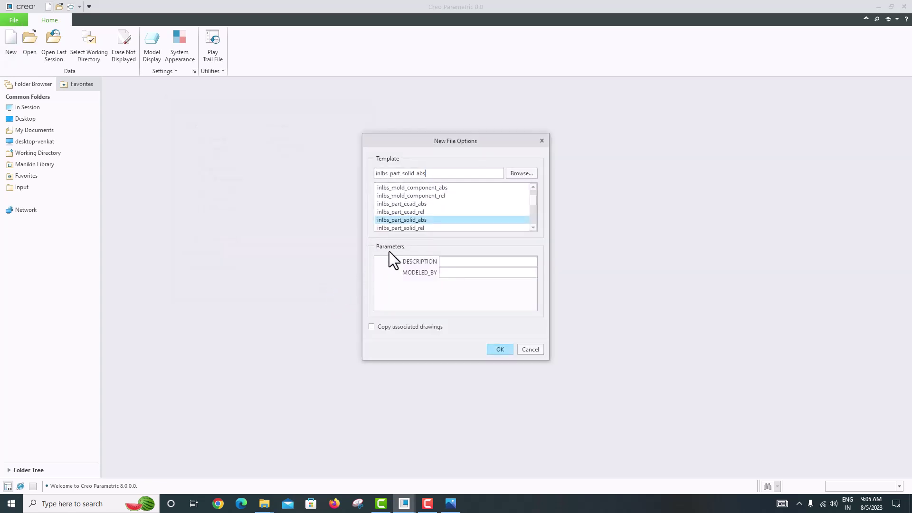
left_click(451, 504)
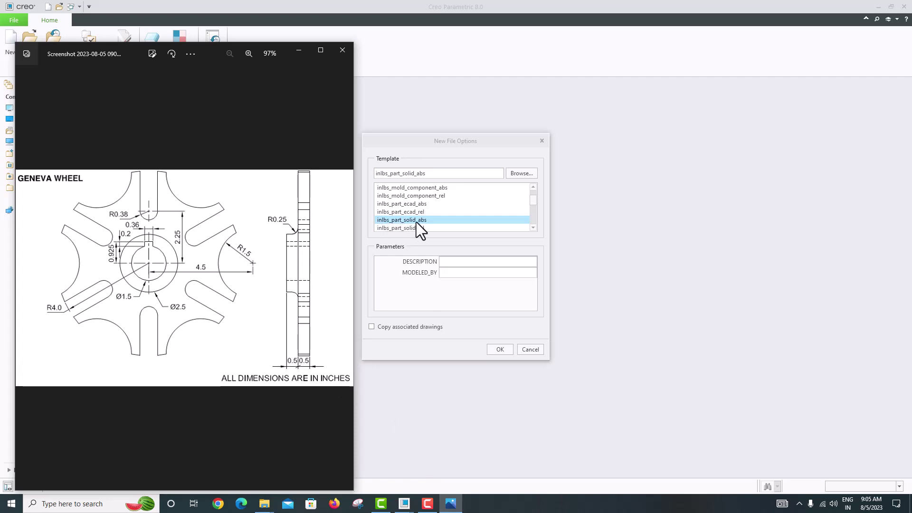
left_click(500, 351)
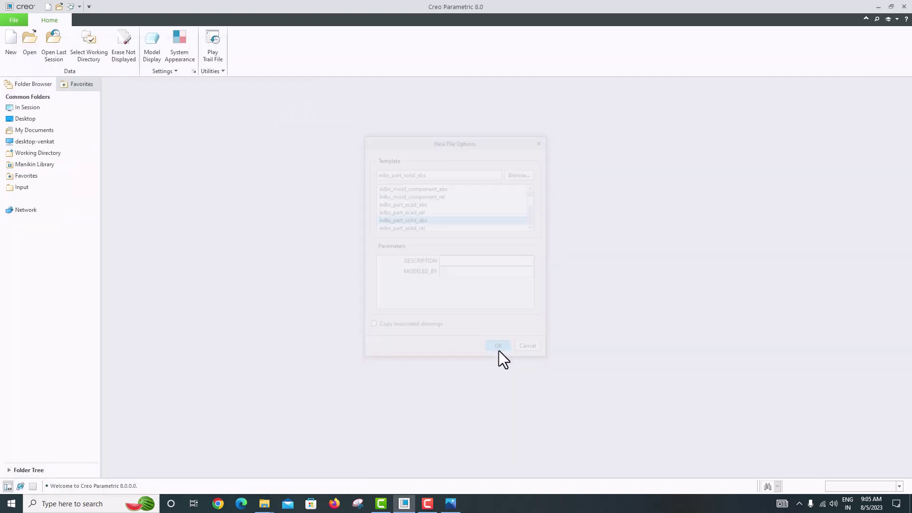
Restore the Creo window and resize it to sit beside the Geneva wheel drawing
left_click(451, 504)
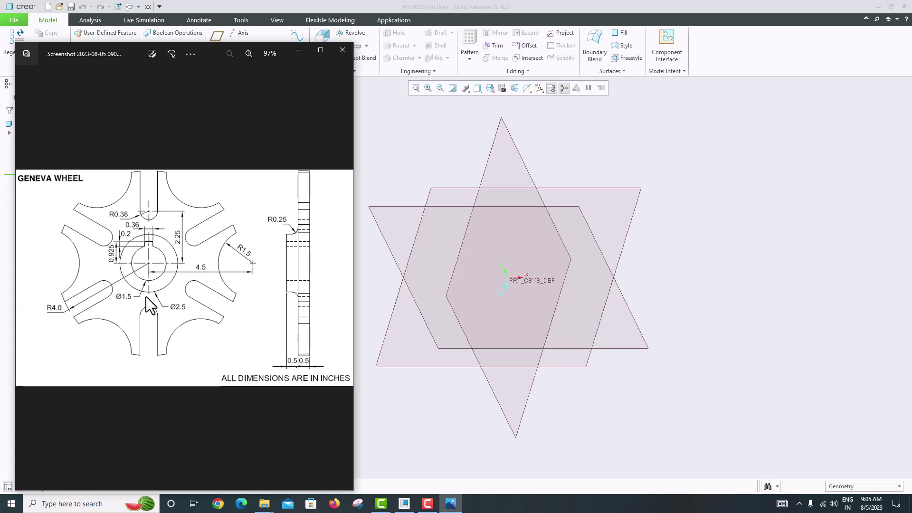
left_click(489, 8)
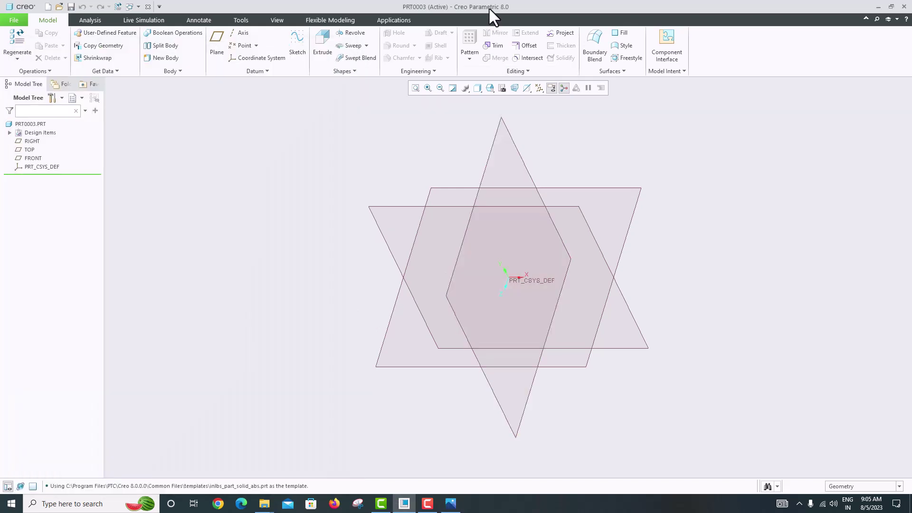
double_click(488, 6)
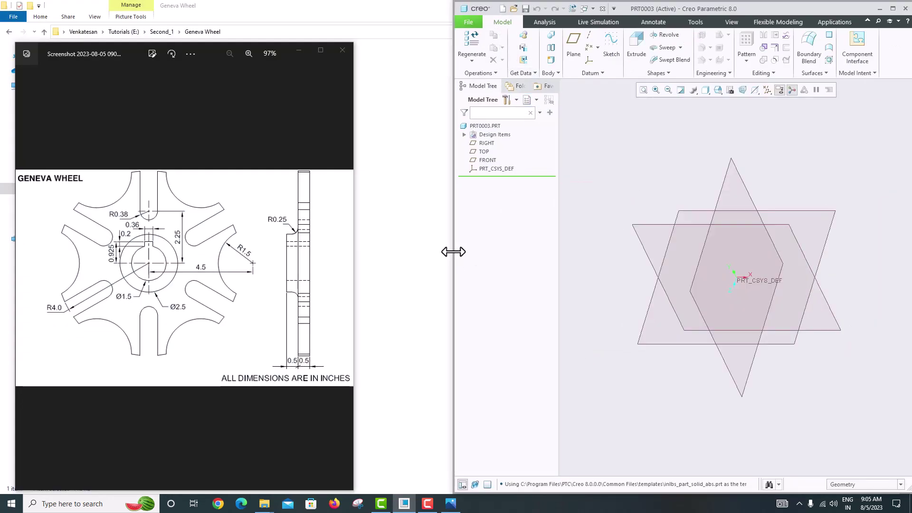
left_click_drag(453, 251, 352, 260)
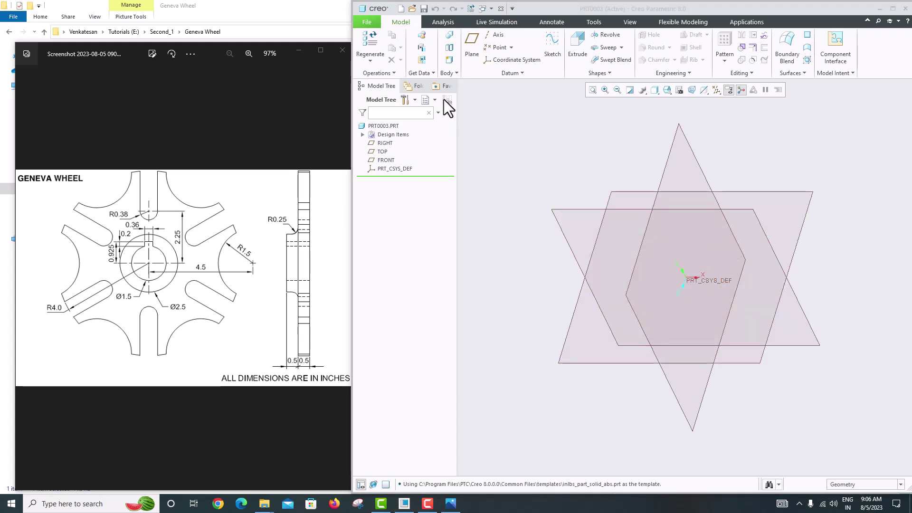
Start a face-on sketch on the FRONT datum plane, widening Creo beside the drawing
left_click(581, 210)
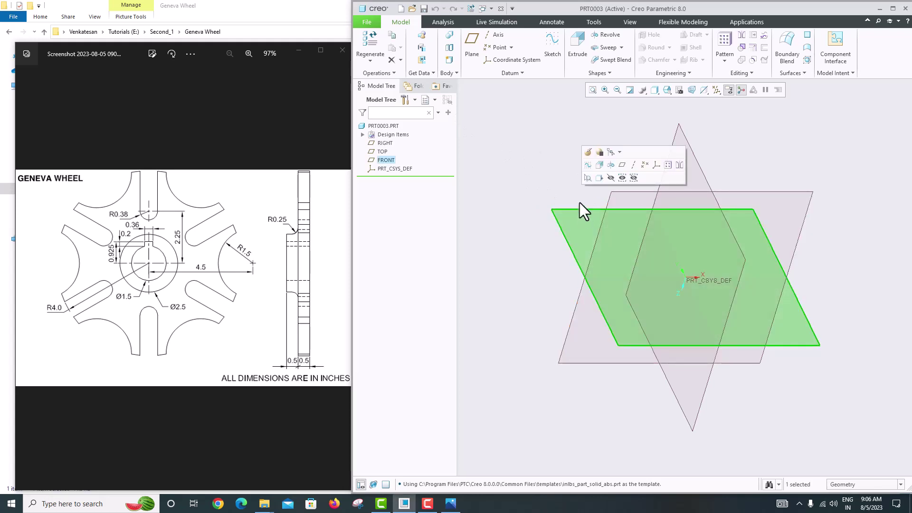
left_click(550, 47)
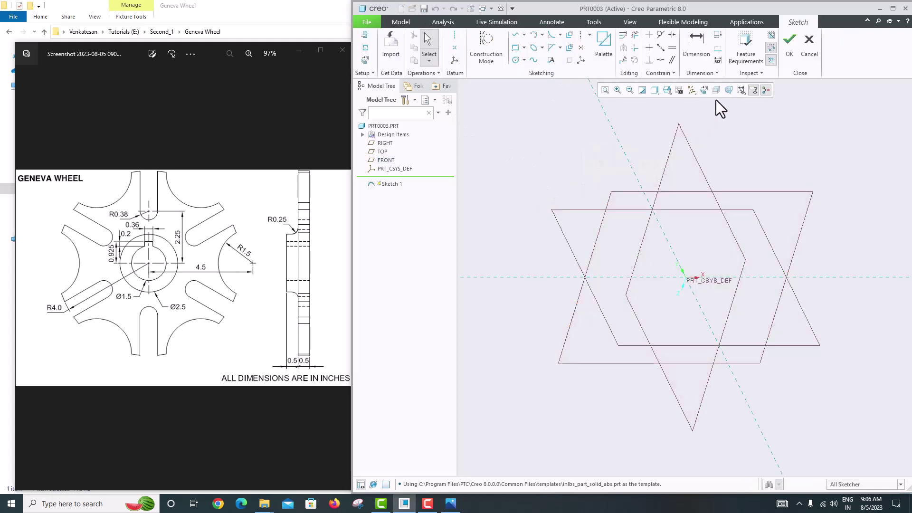
left_click(704, 89)
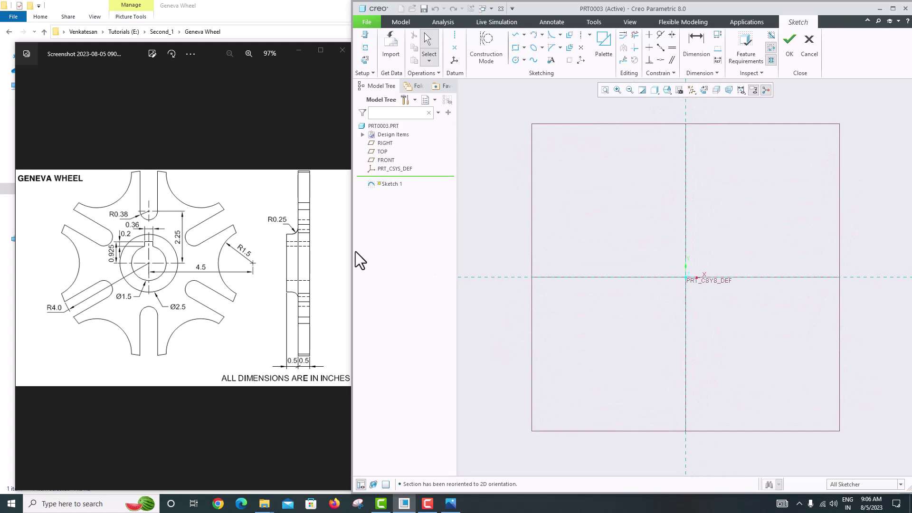
left_click_drag(351, 251, 326, 246)
left_click(311, 223)
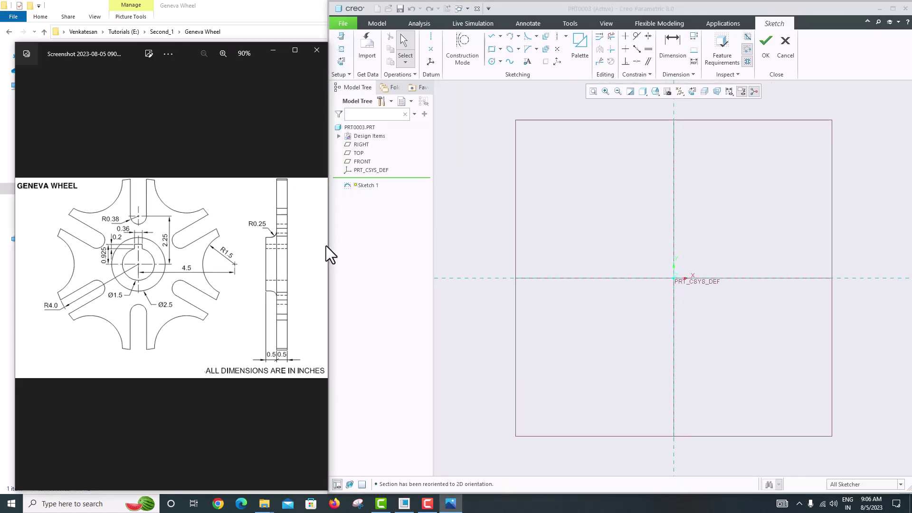
left_click(541, 228)
scroll(541, 228, "down", 1)
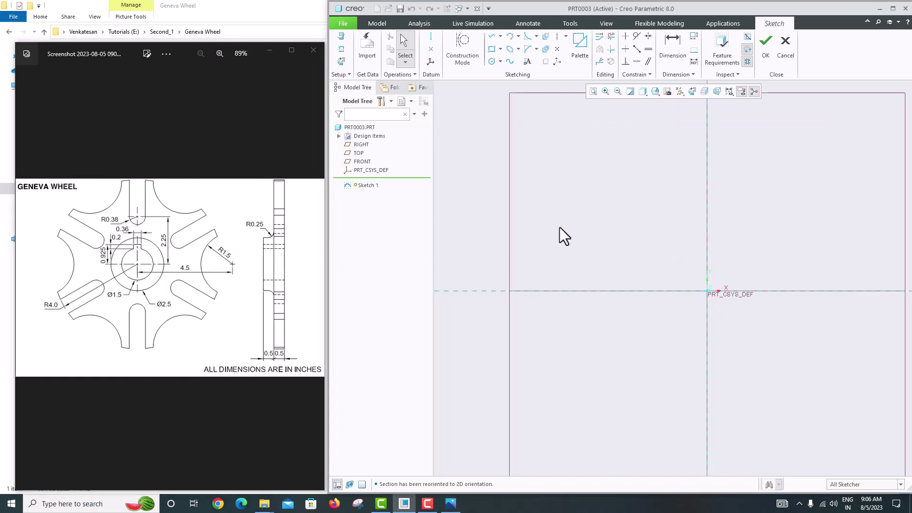
Draw a circle centred at the origin and dimension its radius to 4
left_click(492, 62)
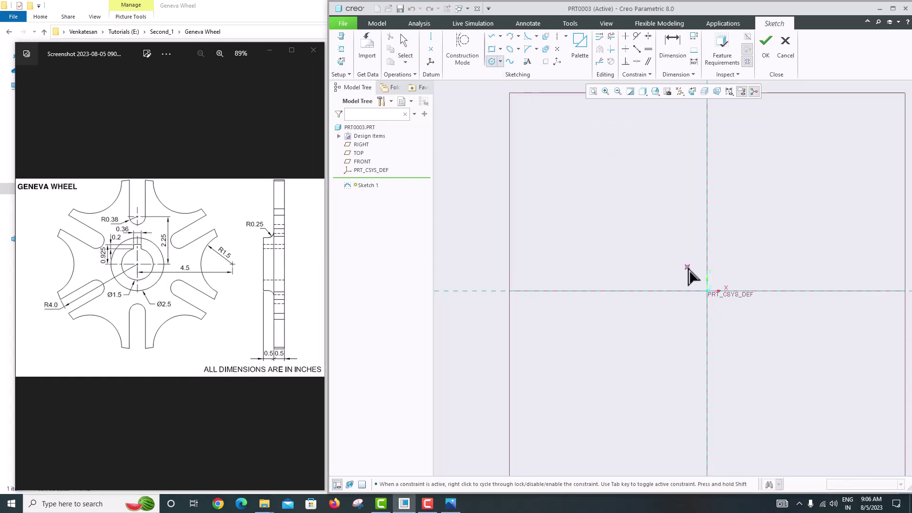
left_click(707, 291)
left_click(634, 233)
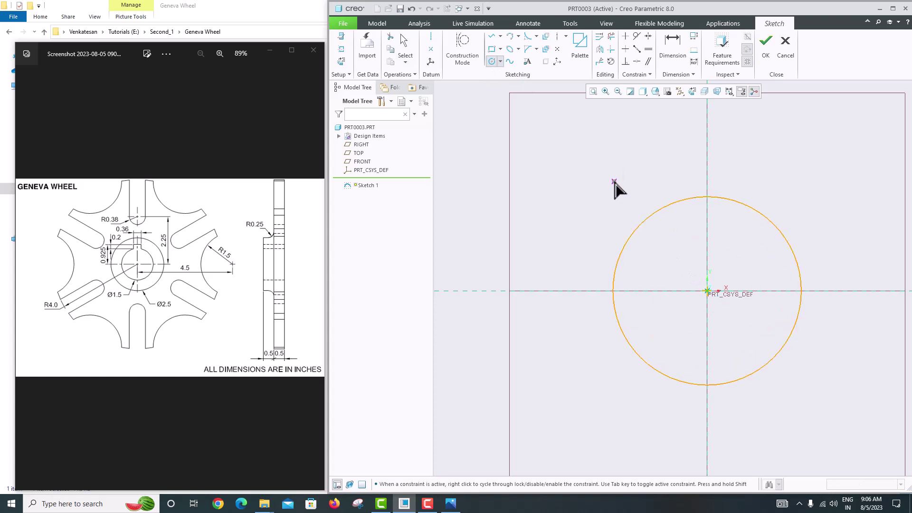
middle_click(616, 188)
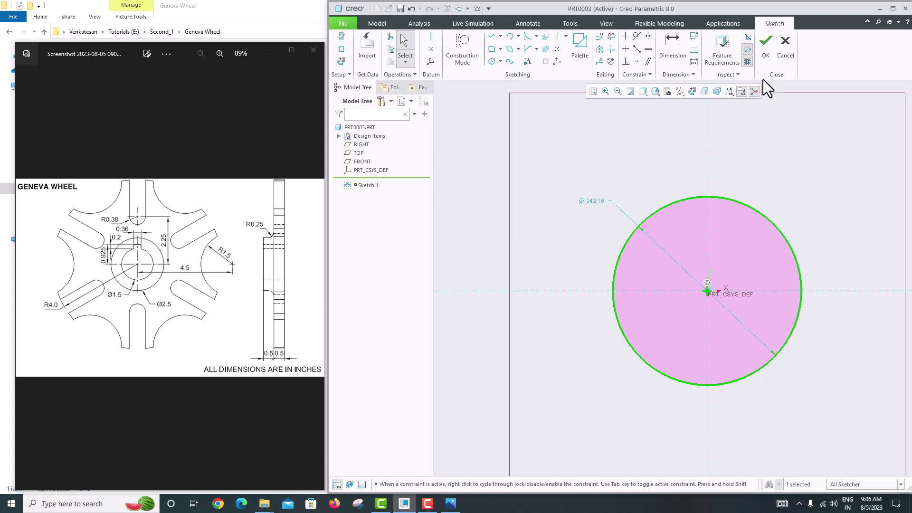
left_click(685, 59)
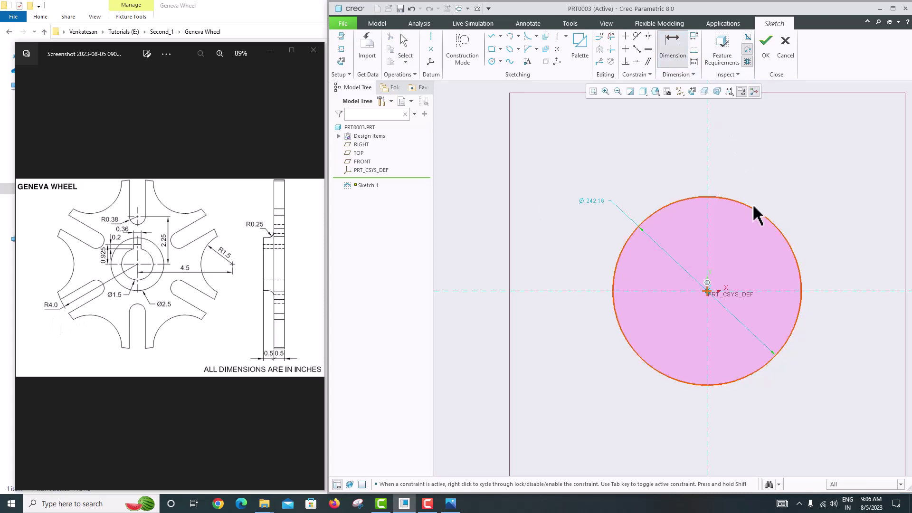
middle_click(769, 164)
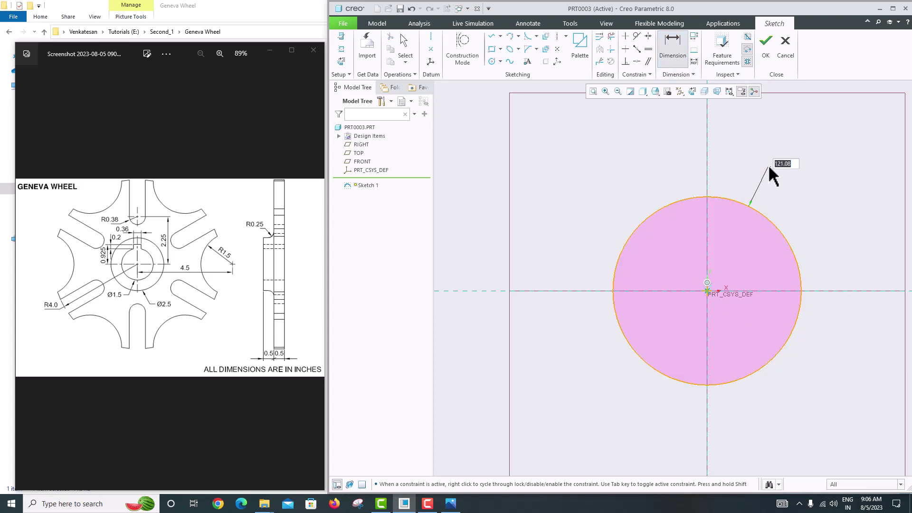
type("4")
key("Return")
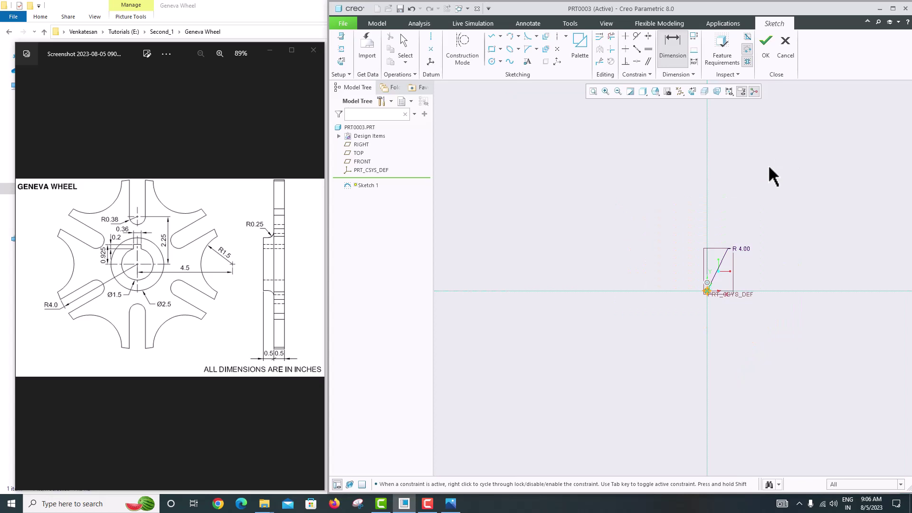
Refit the view and place the R 4.00 label beside the circle
left_click(594, 93)
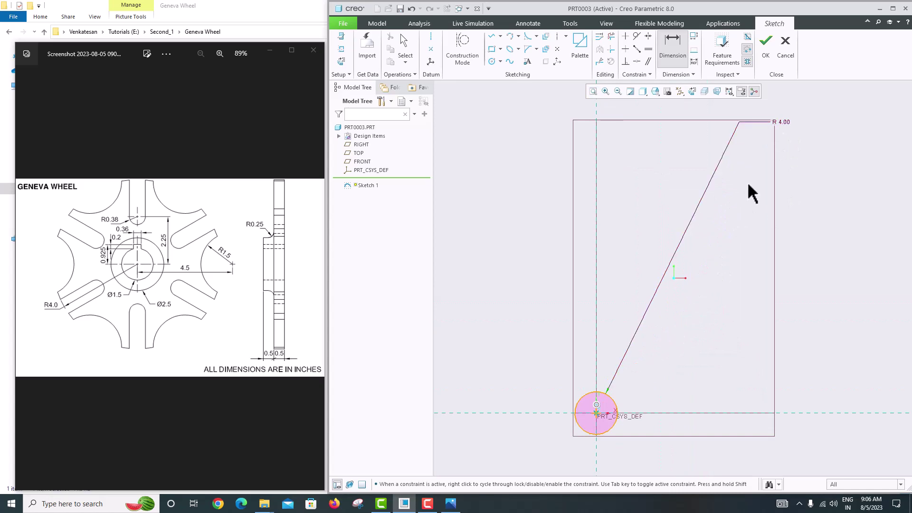
middle_click(760, 189)
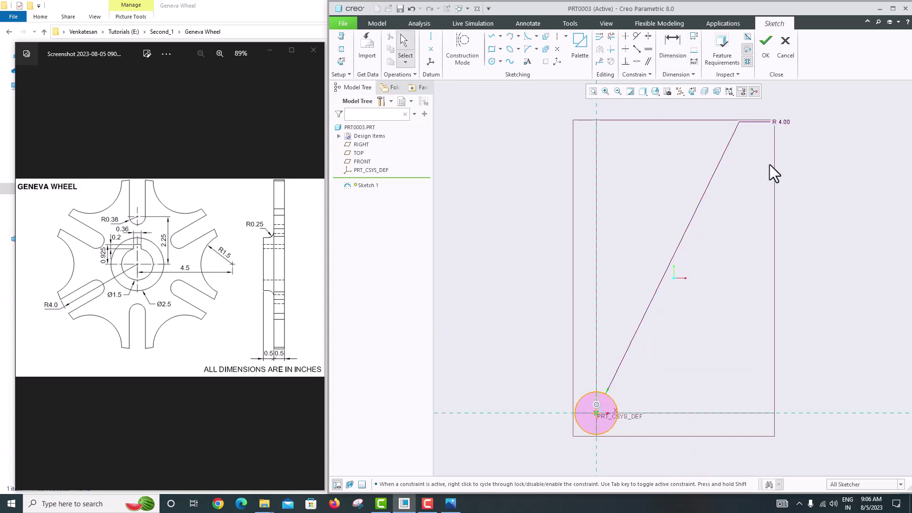
left_click_drag(783, 122, 681, 354)
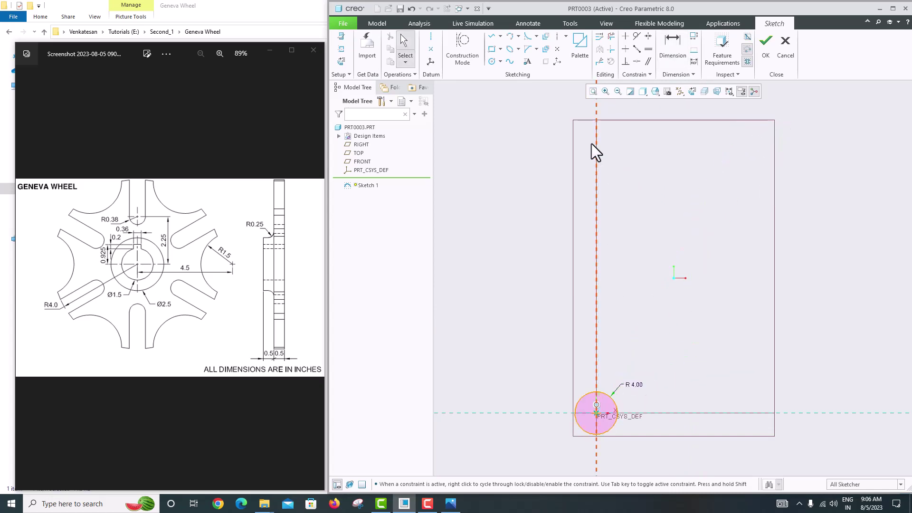
left_click(592, 92)
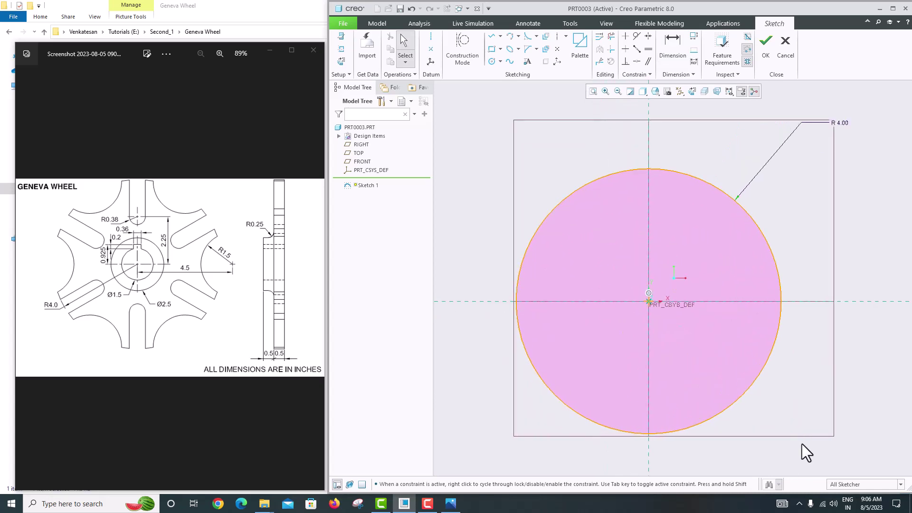
left_click_drag(844, 126, 836, 127)
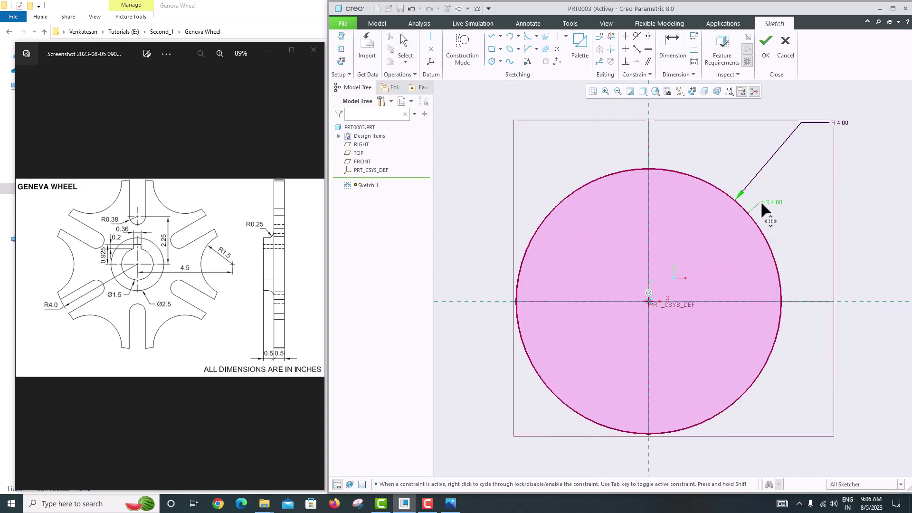
left_click_drag(762, 203, 762, 203)
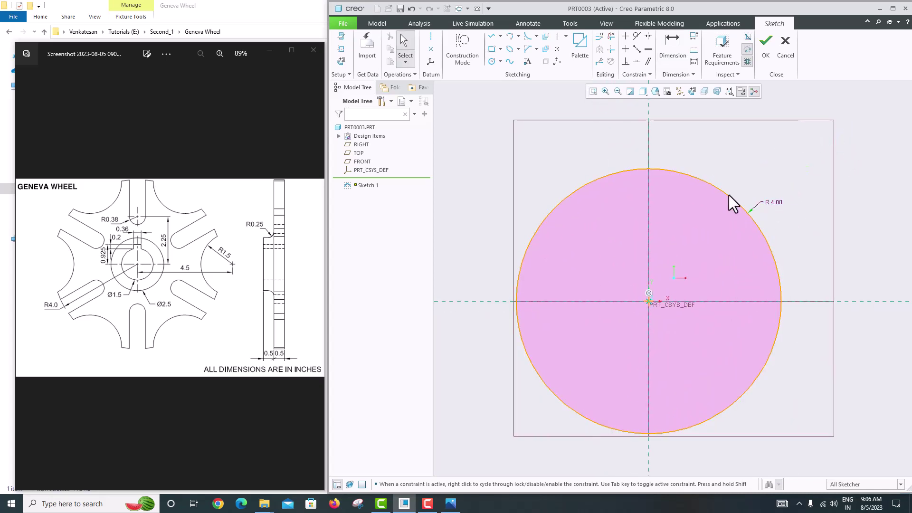
Finish Sketch 1 and extrude the circle symmetrically to a 0.5 depth disc
left_click(765, 66)
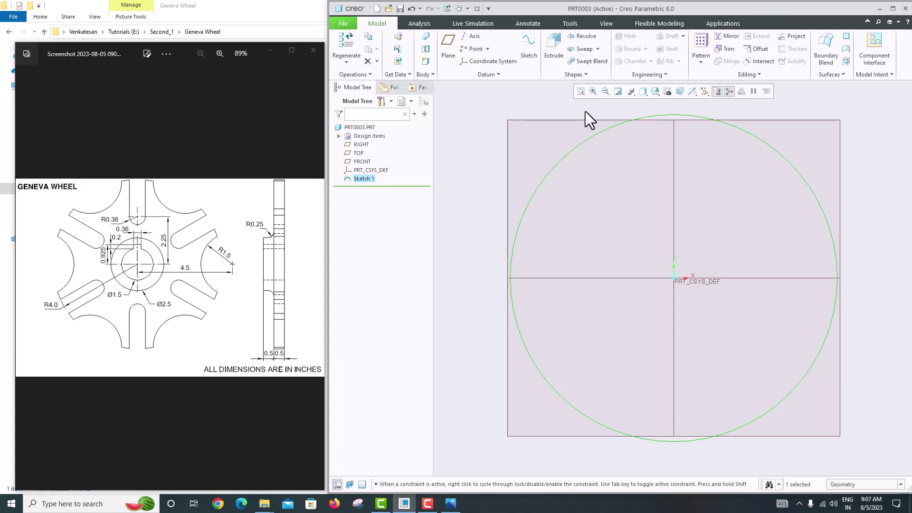
left_click(553, 53)
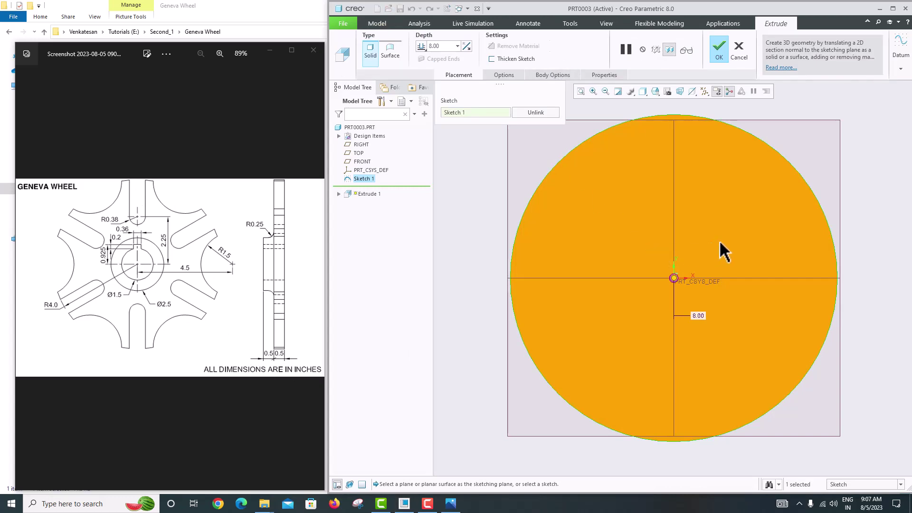
middle_click_drag(720, 242, 697, 247)
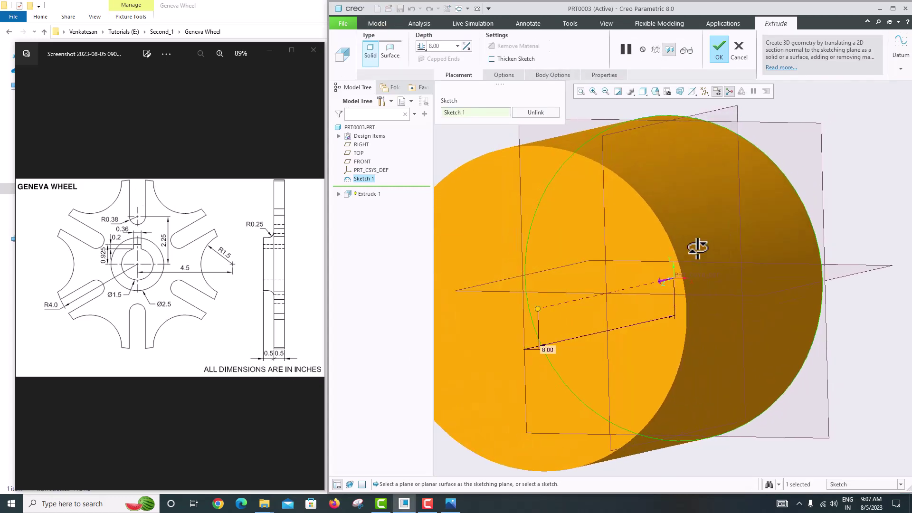
left_click(421, 47)
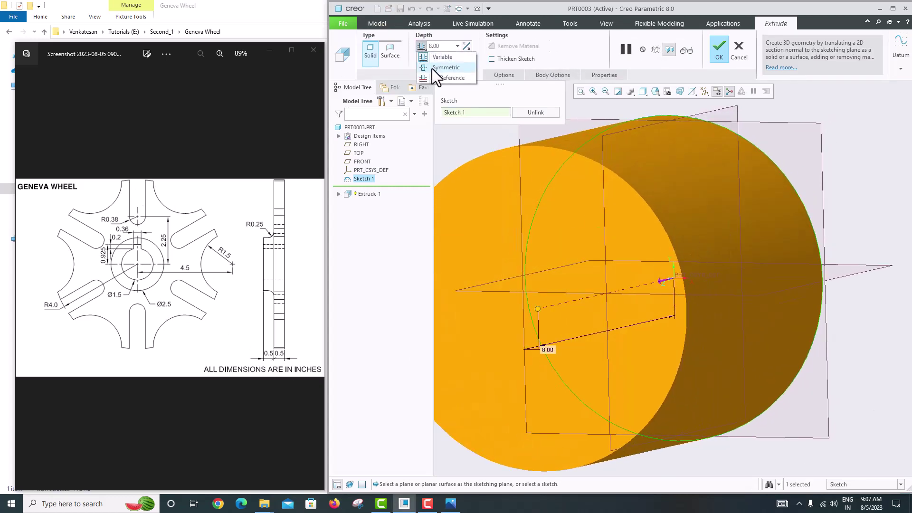
left_click(432, 68)
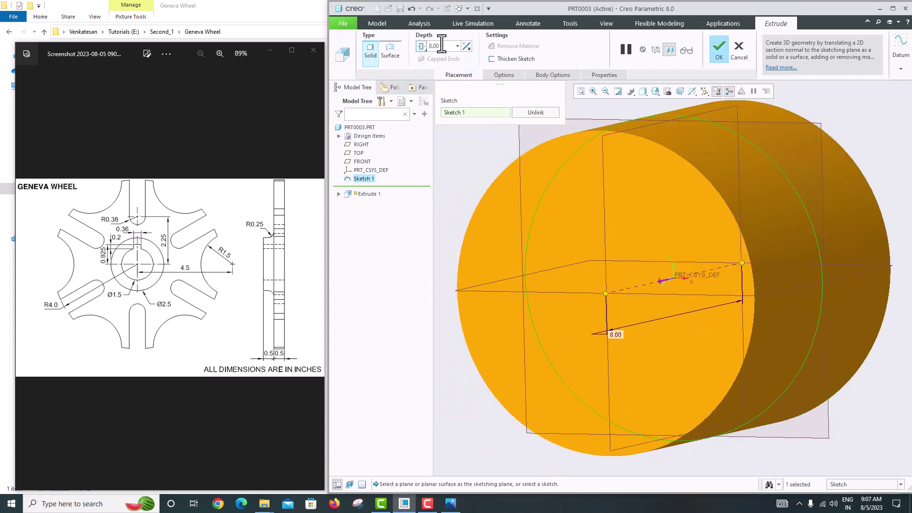
double_click(442, 45)
type("0.5")
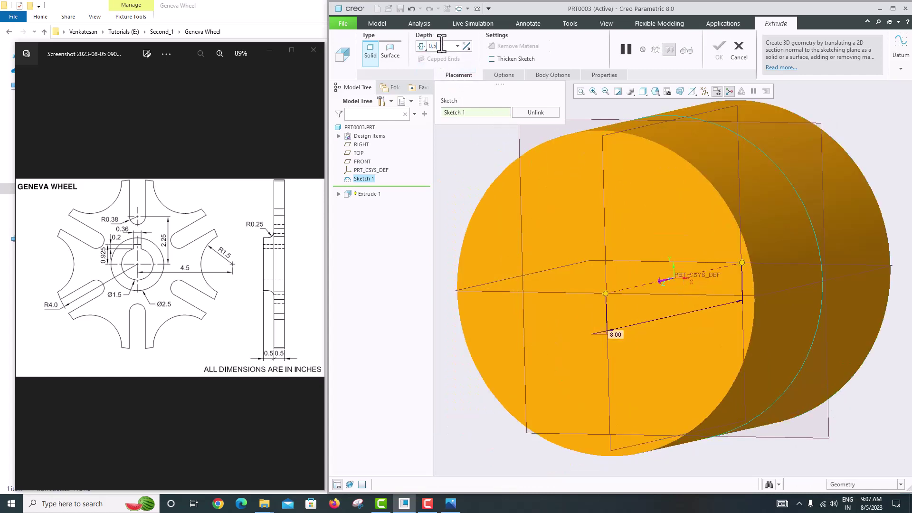
key("Return")
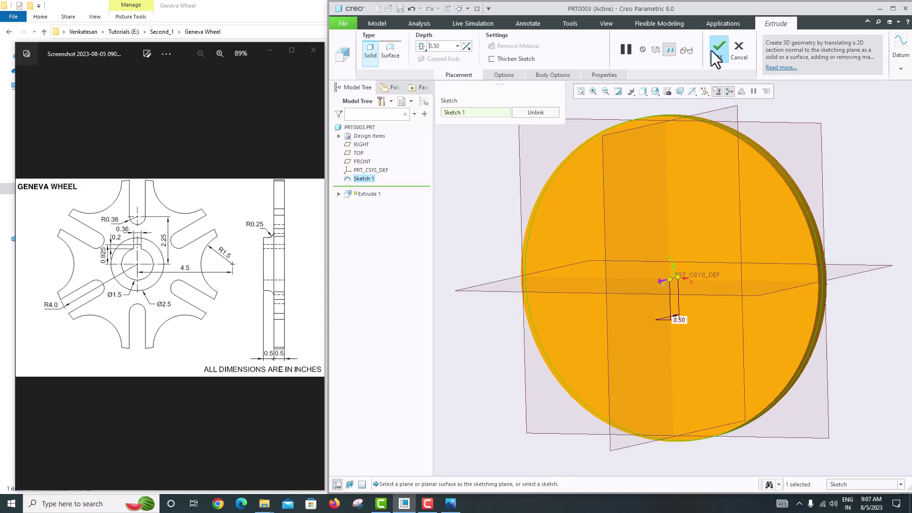
left_click(718, 49)
middle_click_drag(694, 198, 719, 199)
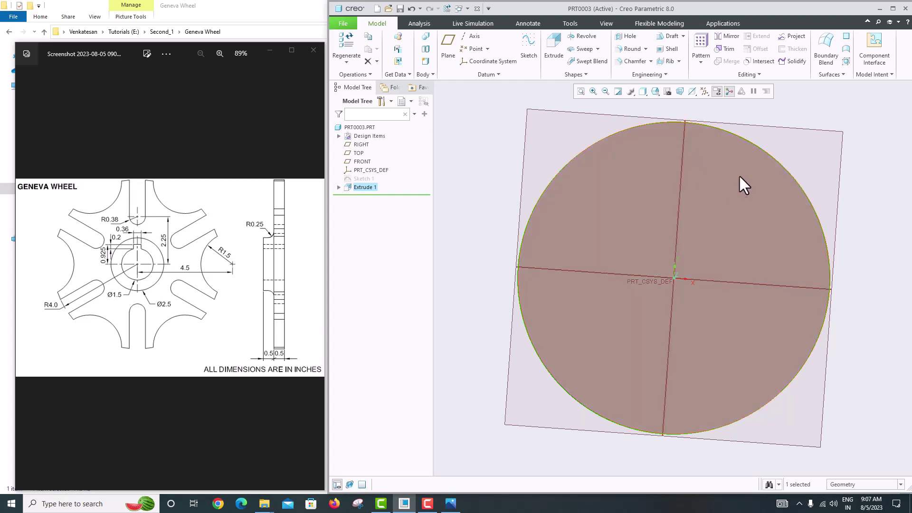
Start a face-on sketch on the disc face and draw a small circle on the vertical axis
left_click(739, 175)
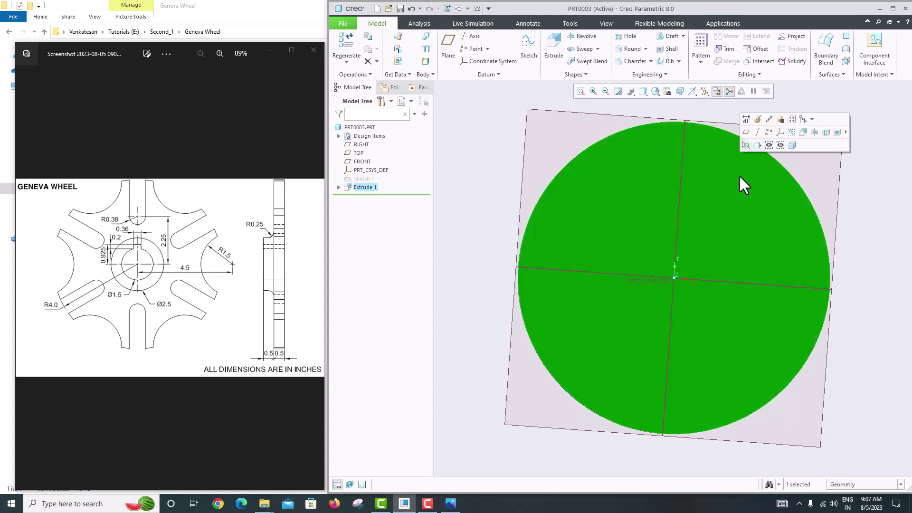
left_click(529, 56)
left_click(689, 93)
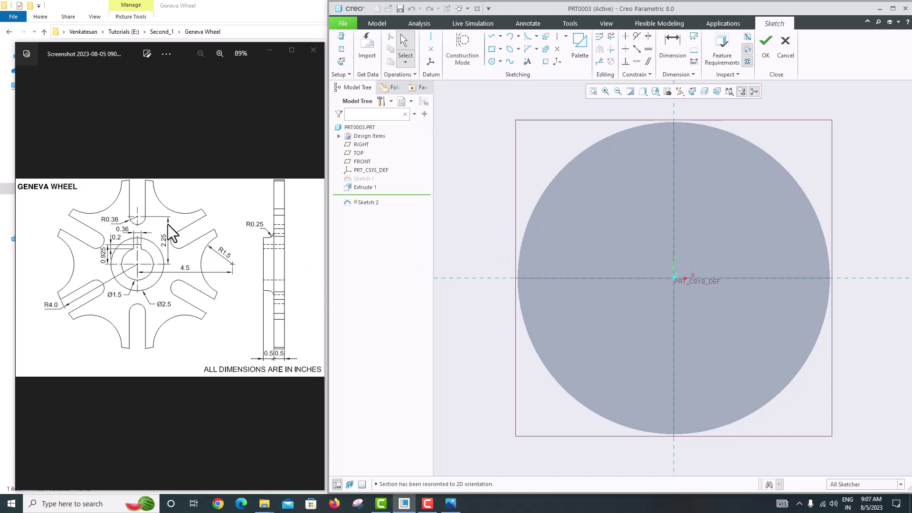
left_click(492, 62)
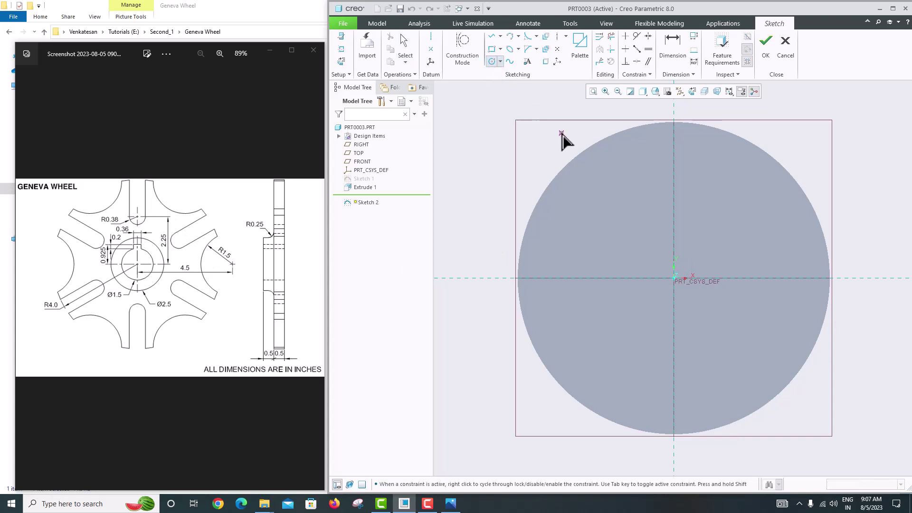
left_click(674, 179)
left_click(685, 187)
middle_click(698, 207)
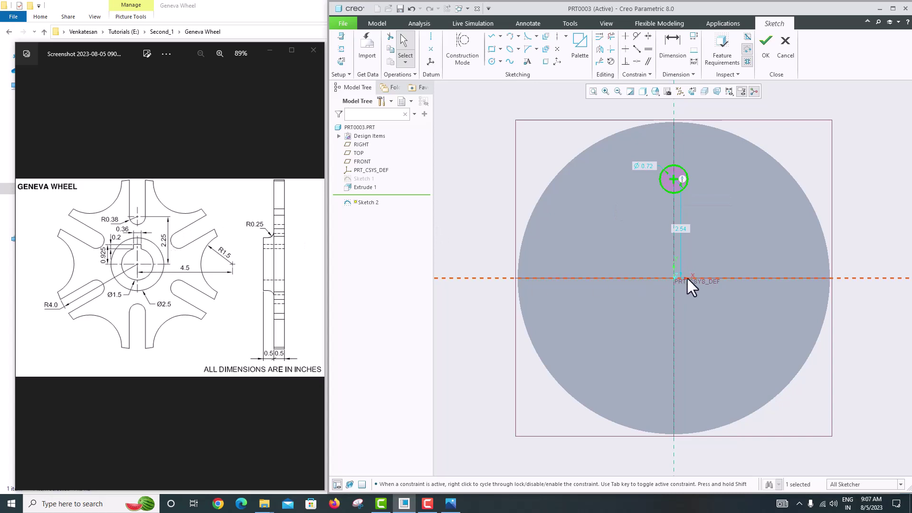
Set the small circle's centre distance to 2.25 and its radius to 0.38
double_click(685, 229)
type("2.25")
key("Return")
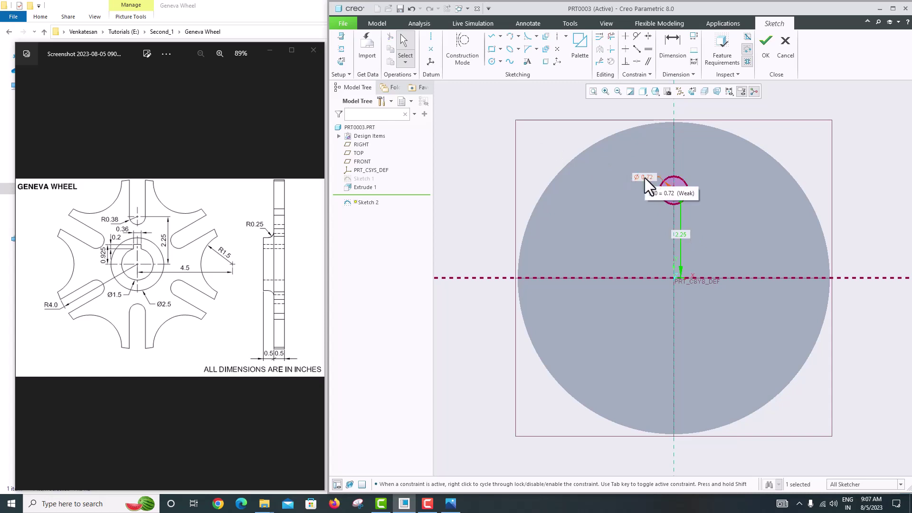
left_click(671, 56)
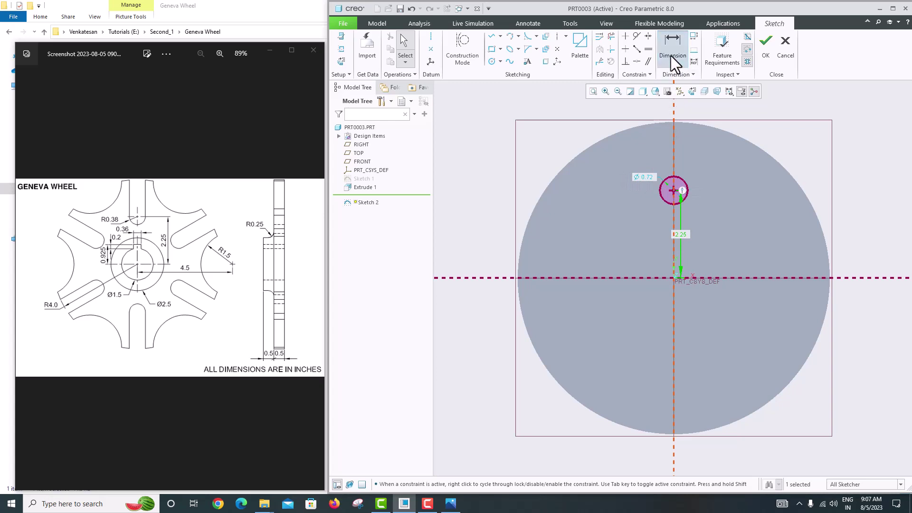
left_click(688, 185)
middle_click(702, 183)
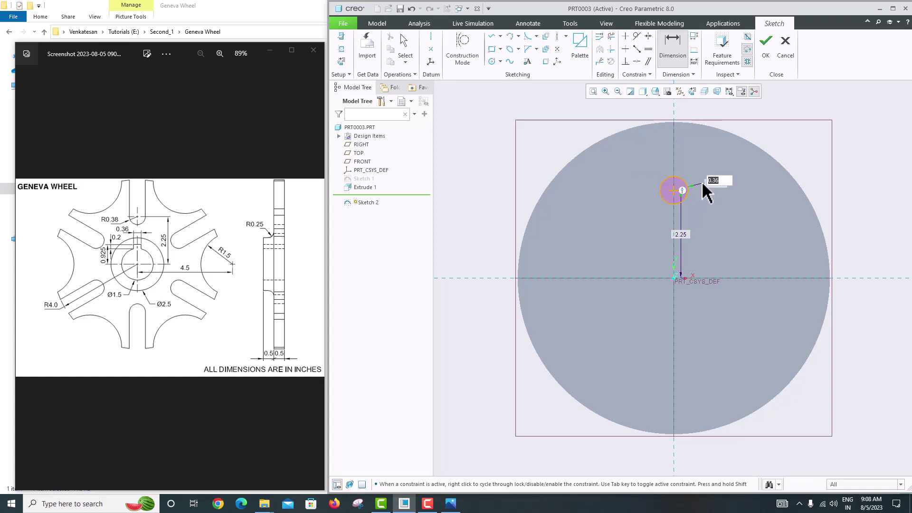
type("0.38")
key("Return")
Draw two vertical lines from the circle's sides past the rim, joined by a top line
left_click(491, 36)
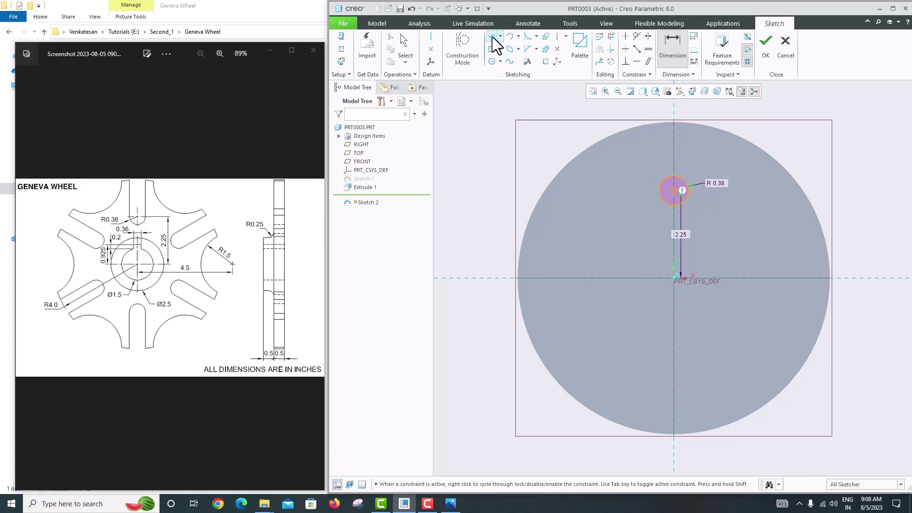
left_click(694, 189)
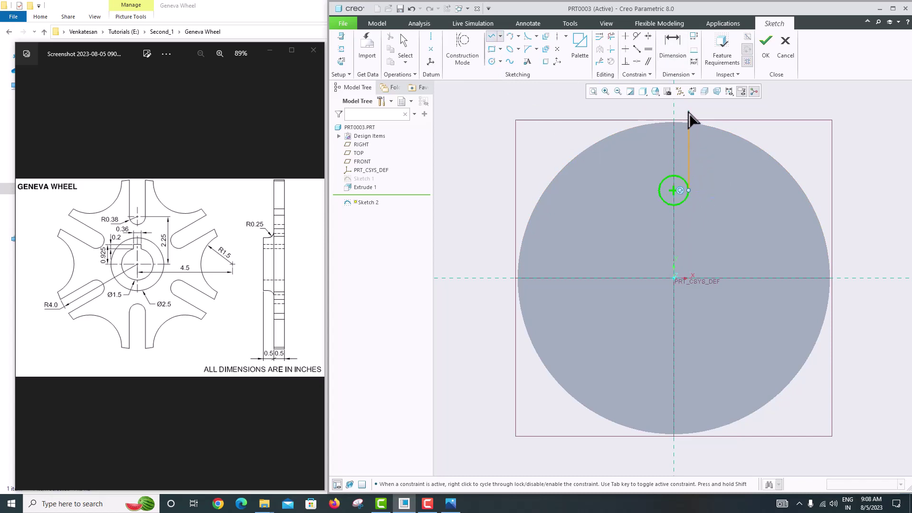
left_click(689, 112)
middle_click(656, 118)
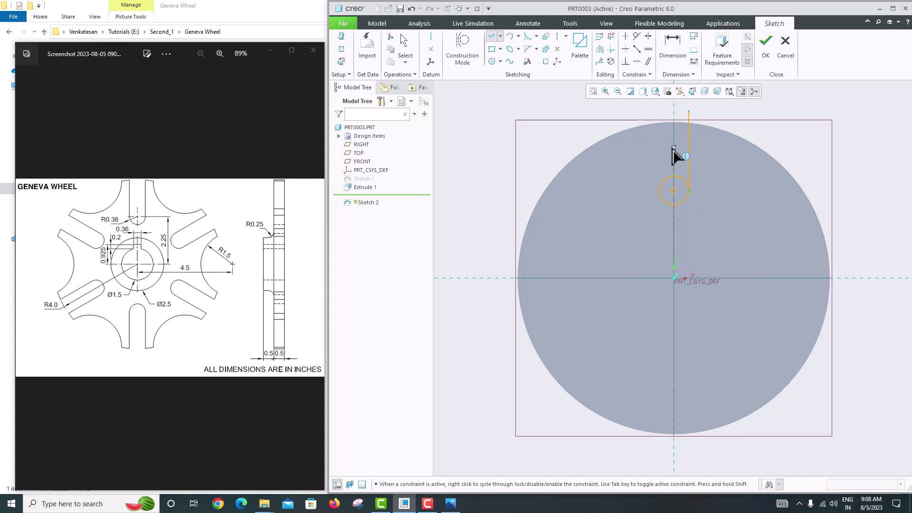
left_click(659, 192)
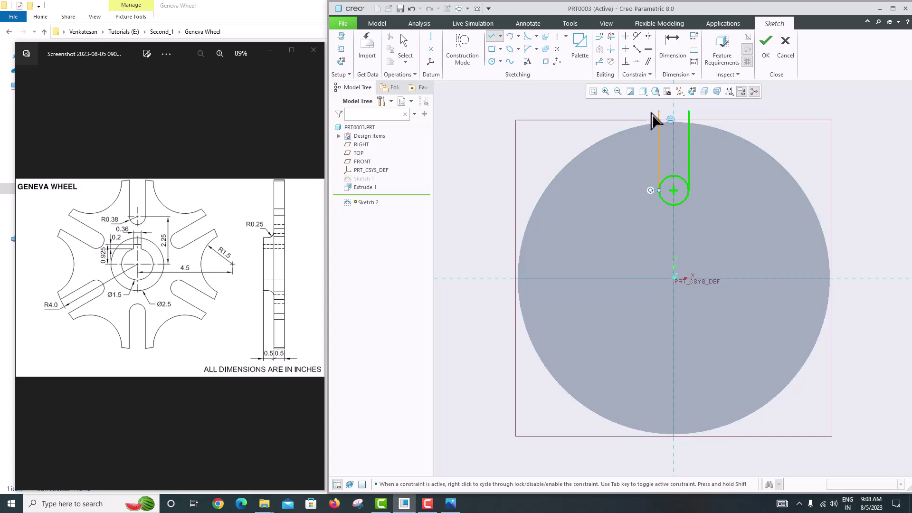
left_click(659, 112)
left_click(689, 112)
middle_click(704, 116)
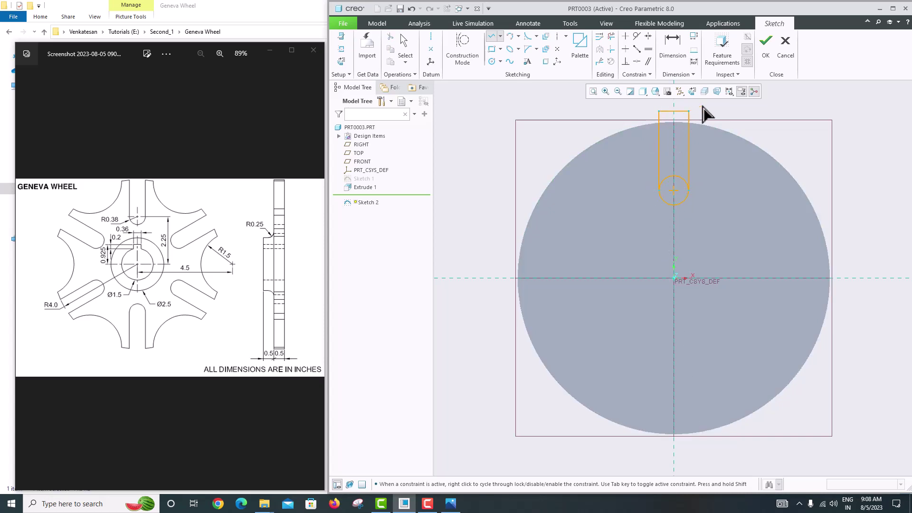
middle_click(704, 114)
scroll(691, 190, "up", 3)
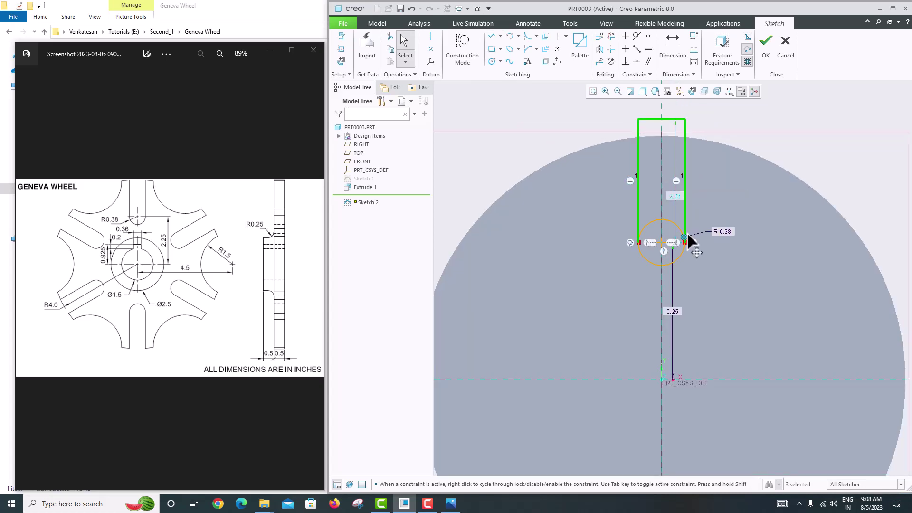
Trim away the upper circle half, tidy the R 0.38 and 4.28 dimensions, and finish the sketch
left_click(611, 37)
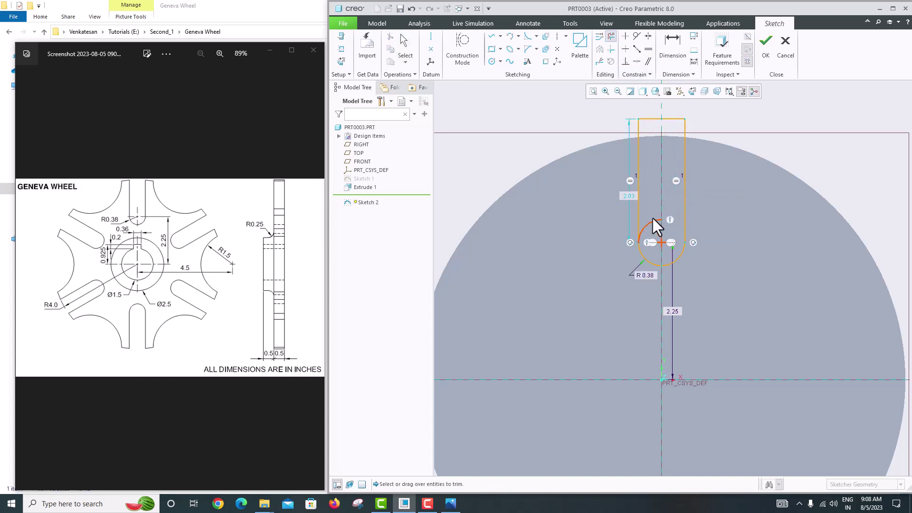
left_click(674, 229)
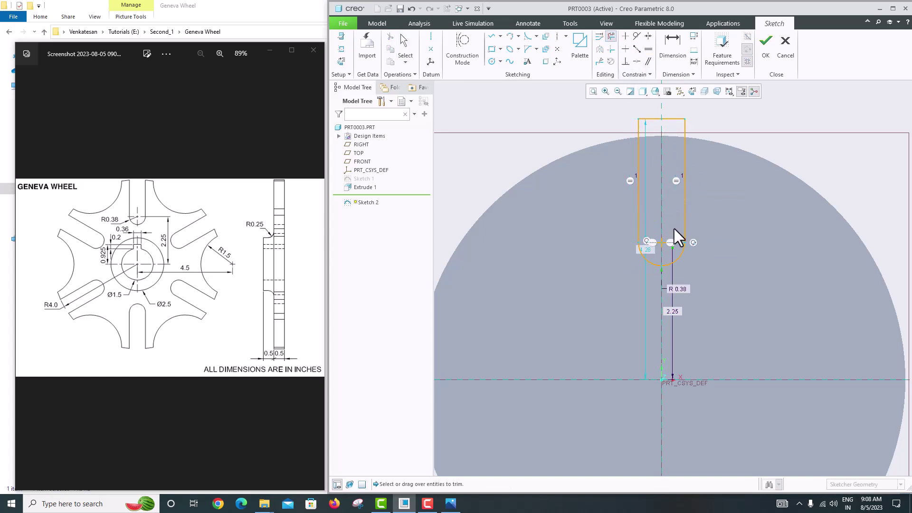
middle_click(718, 218)
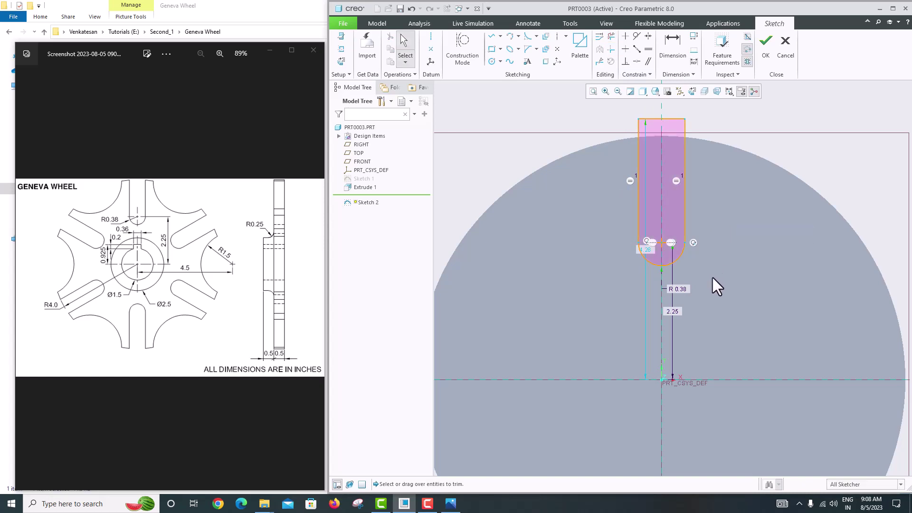
middle_click_drag(711, 277, 658, 307)
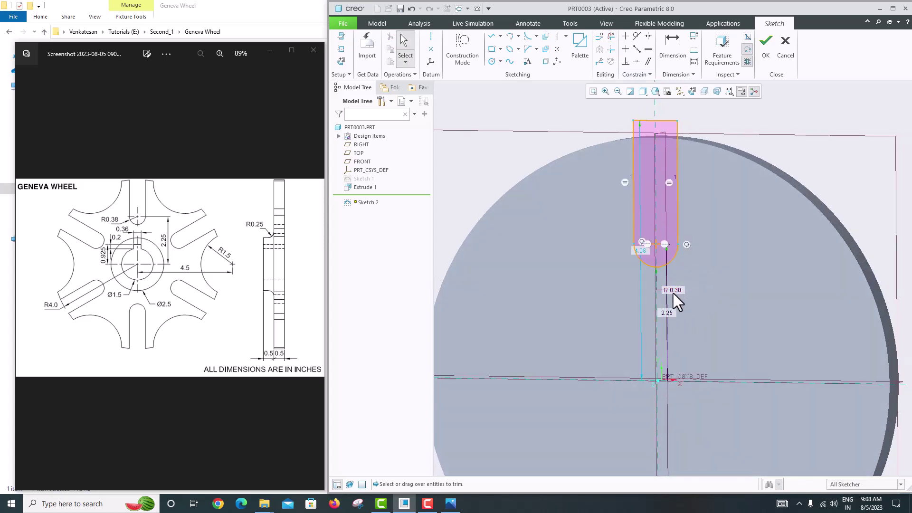
left_click_drag(674, 293, 720, 288)
left_click_drag(641, 250, 613, 250)
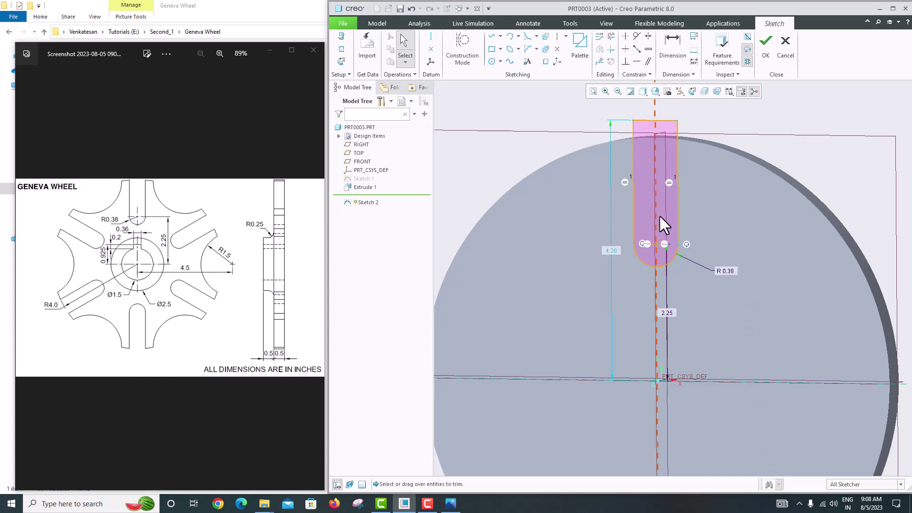
left_click(765, 47)
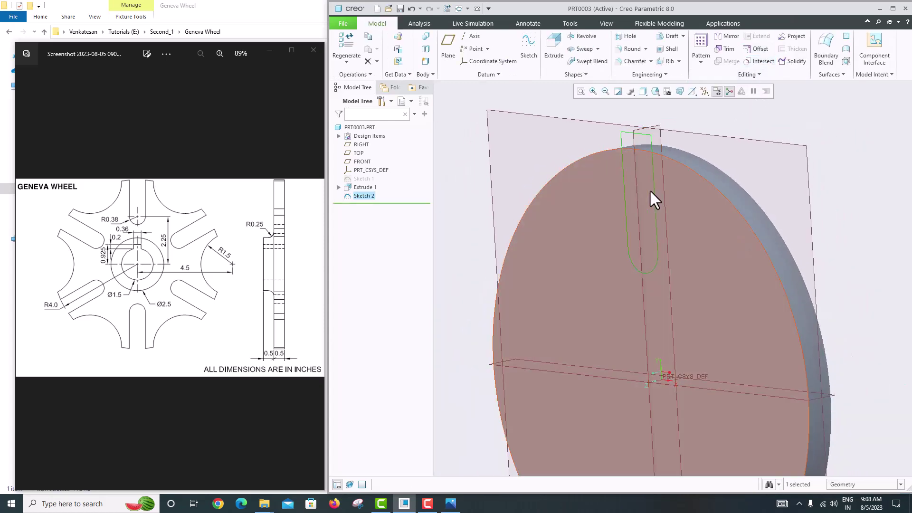
Extrude Sketch 2 as a flipped, material-removing cut with To Next depth
left_click(552, 52)
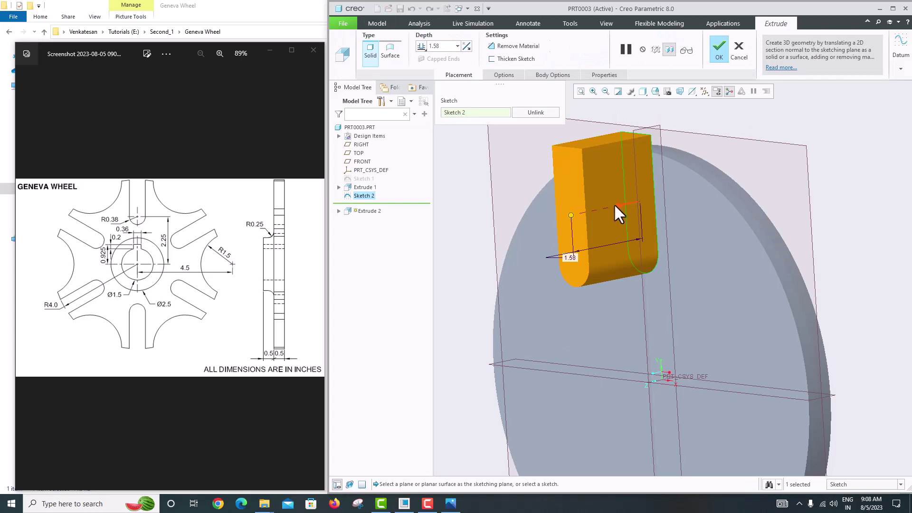
left_click(618, 205)
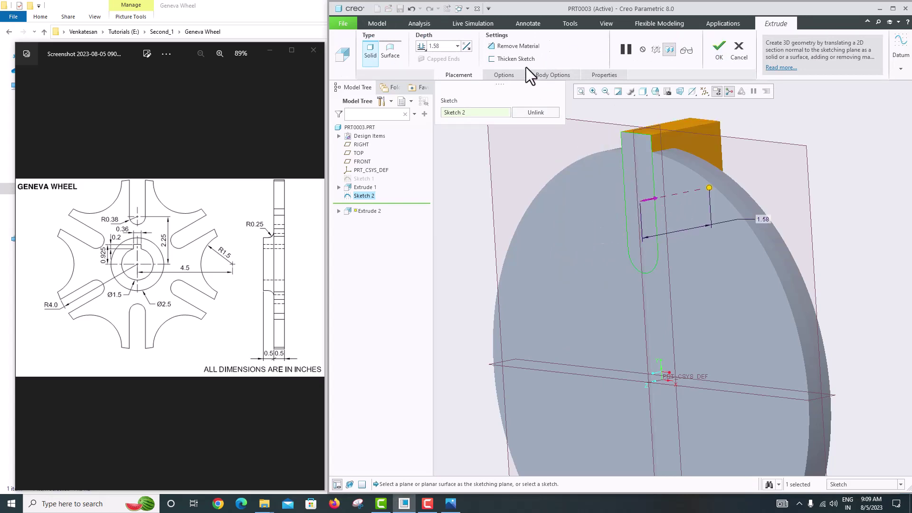
left_click(516, 46)
middle_click_drag(579, 177, 617, 212)
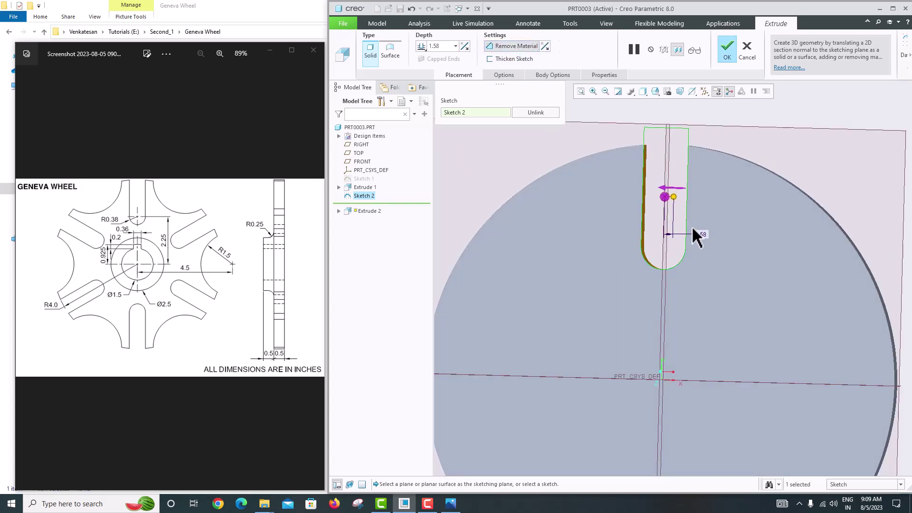
left_click(424, 47)
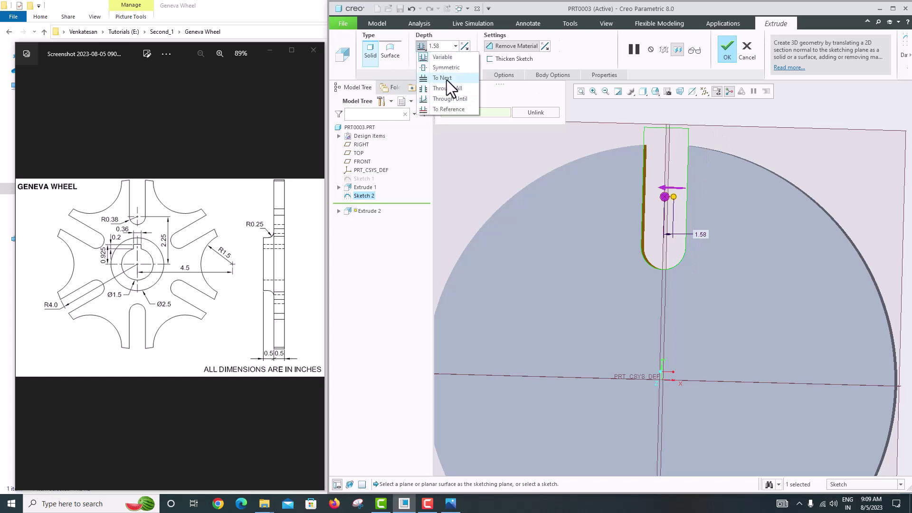
left_click(447, 78)
middle_click_drag(506, 136, 582, 221)
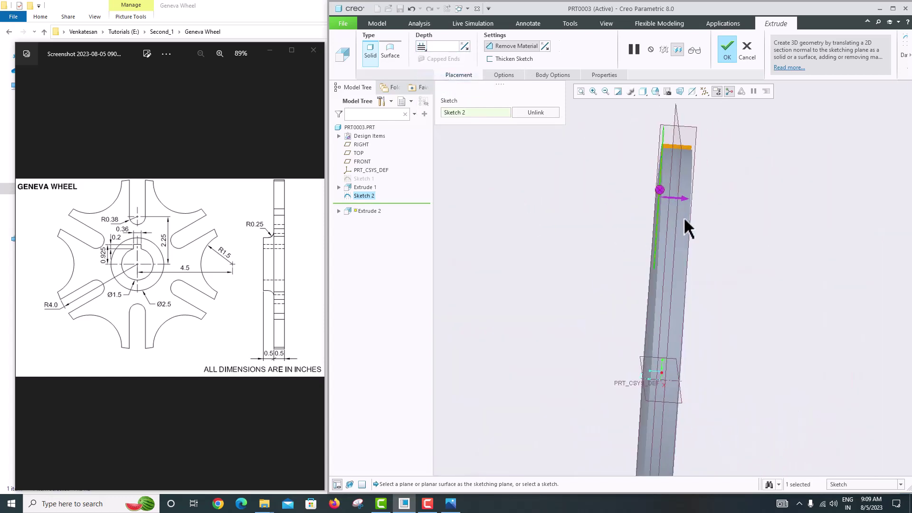
mouse_move(688, 228)
middle_mouse_down()
mouse_move(609, 163)
mouse_move(624, 171)
mouse_move(705, 88)
mouse_move(707, 180)
mouse_move(675, 238)
middle_mouse_up()
left_click(725, 47)
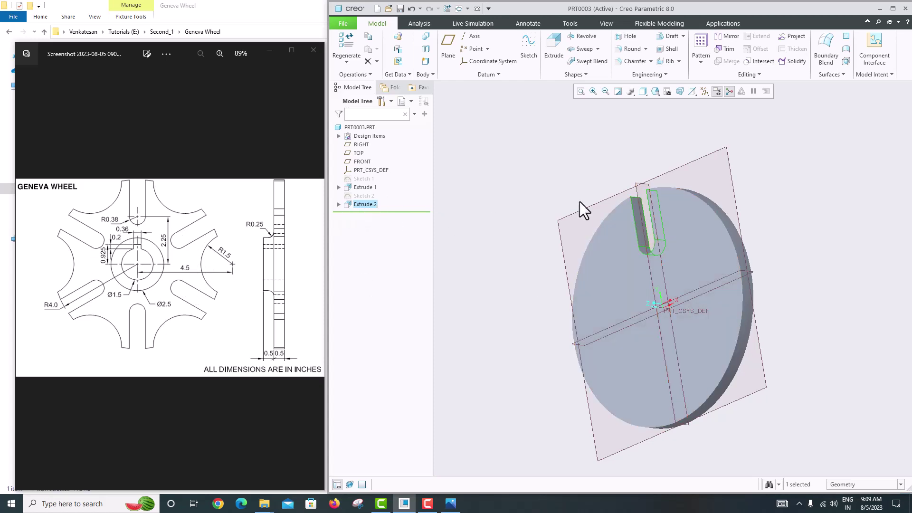
Pattern the slot cut by Axis type around the central CSYS axis
left_click(699, 47)
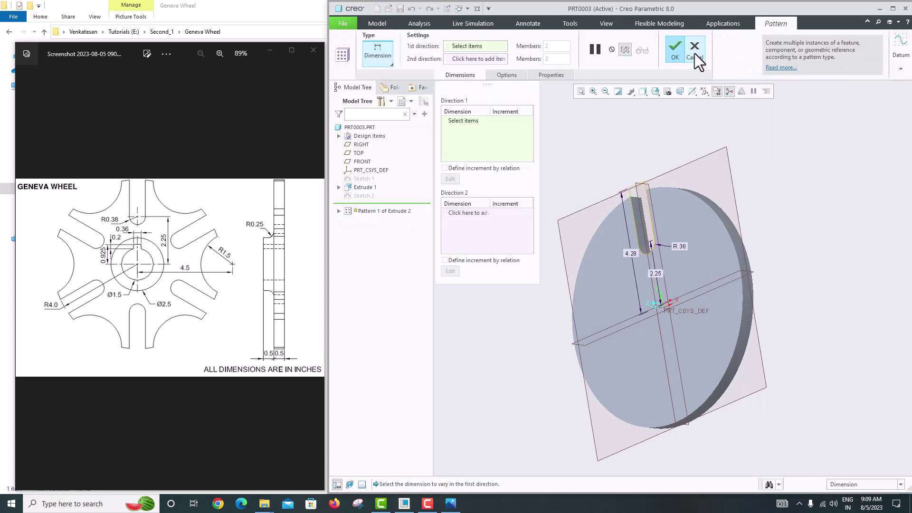
left_click(384, 54)
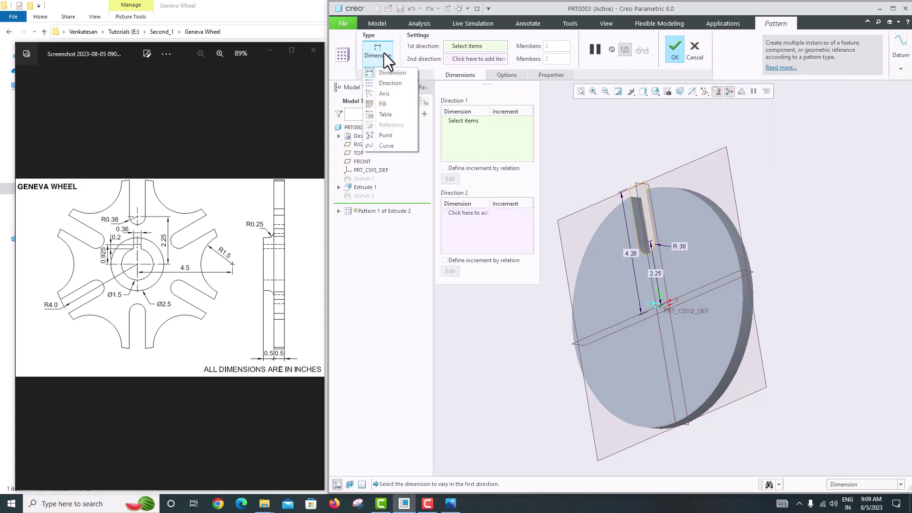
left_click(389, 92)
scroll(665, 304, "down", 3)
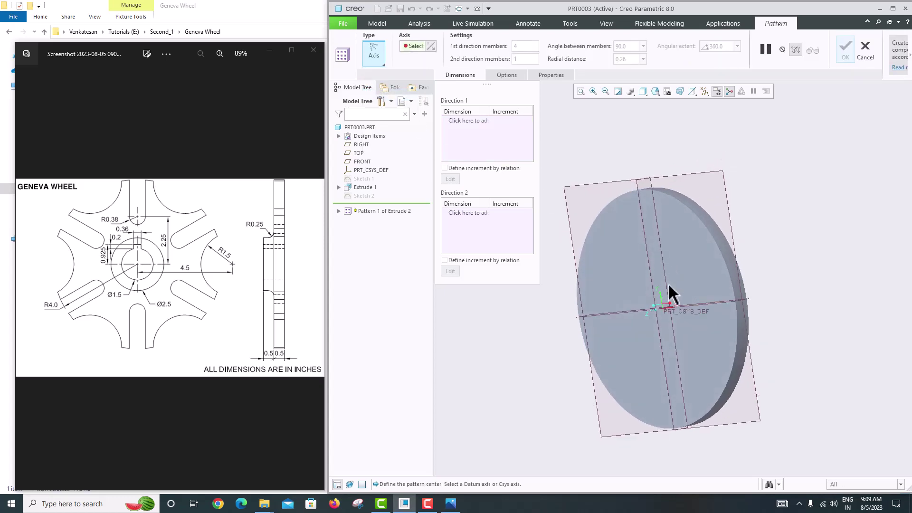
scroll(665, 304, "up", 8)
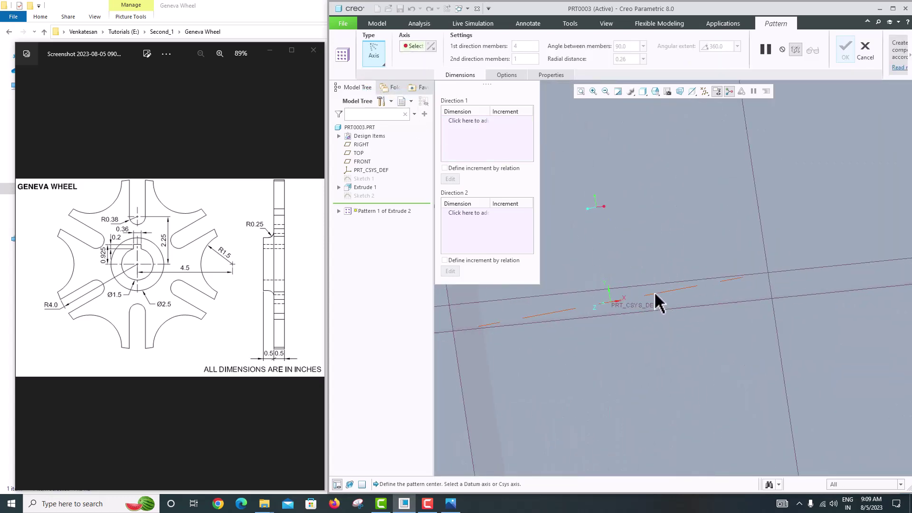
left_click(654, 291)
scroll(648, 285, "down", 5)
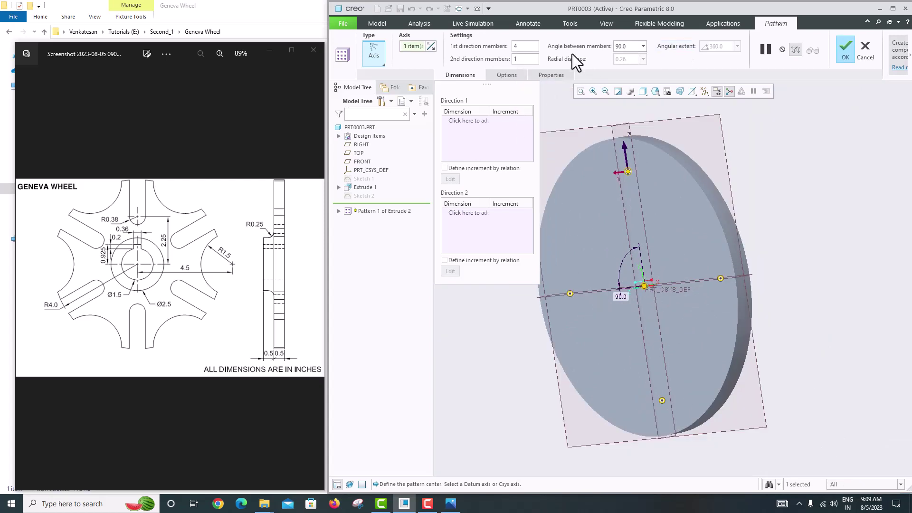
Spread the pattern over 360° with 6 members and complete it
left_click(680, 47)
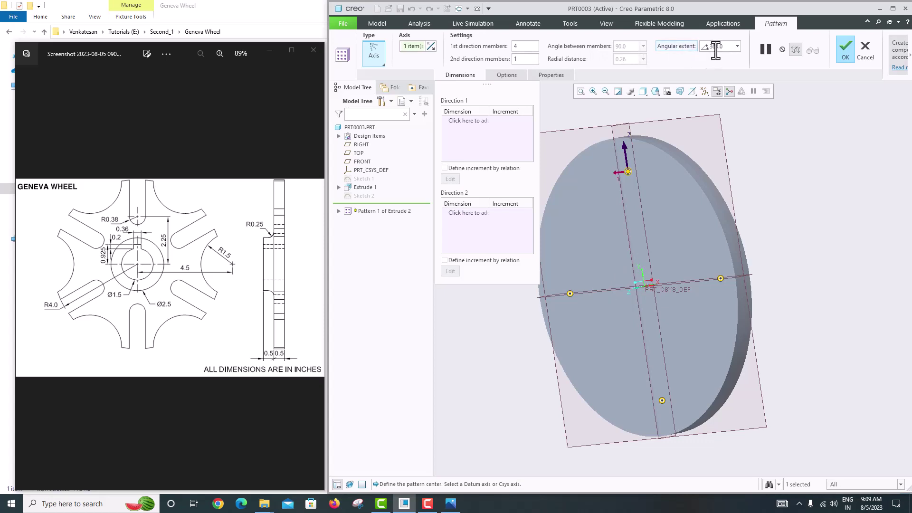
double_click(515, 46)
type("6")
key("Return")
middle_click_drag(658, 152, 711, 162)
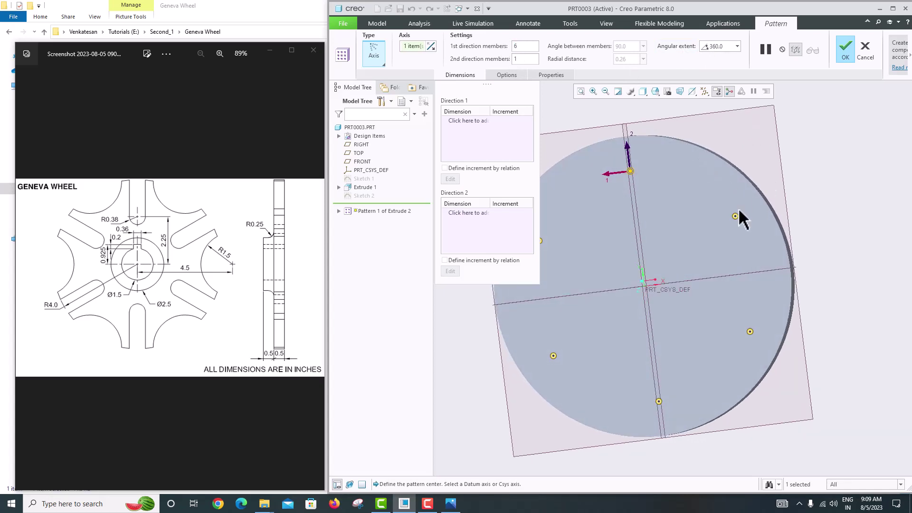
left_click(846, 48)
mouse_move(808, 162)
middle_mouse_down()
mouse_move(839, 171)
mouse_move(825, 167)
middle_mouse_up()
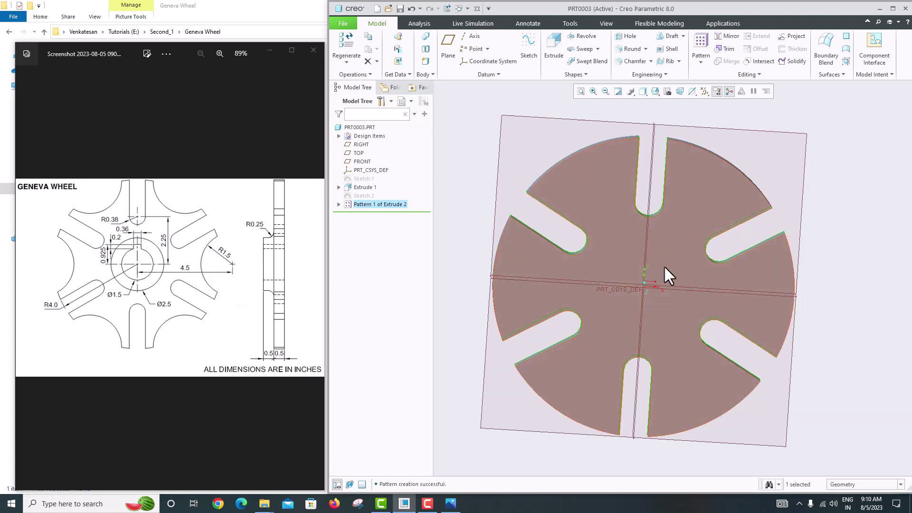
Start a face-on sketch on the wheel face and add its outer circular edge as a reference
left_click(663, 265)
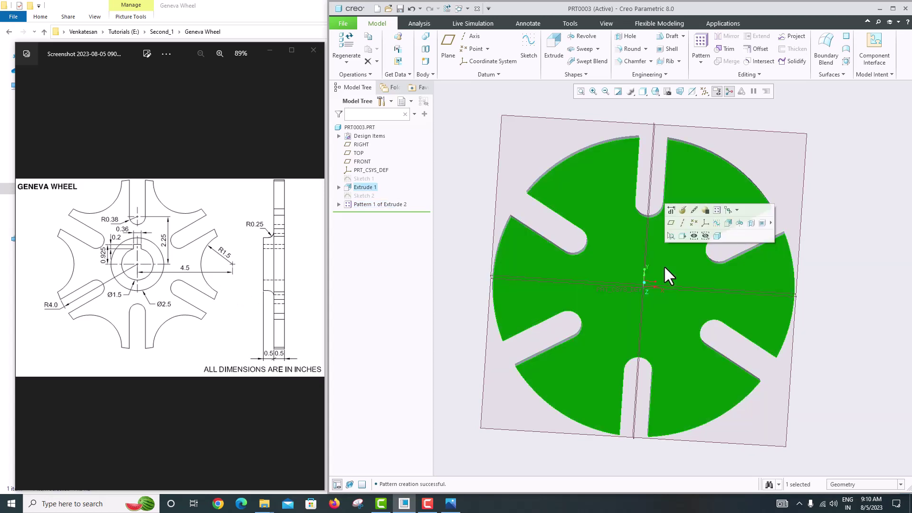
left_click(529, 56)
left_click(693, 89)
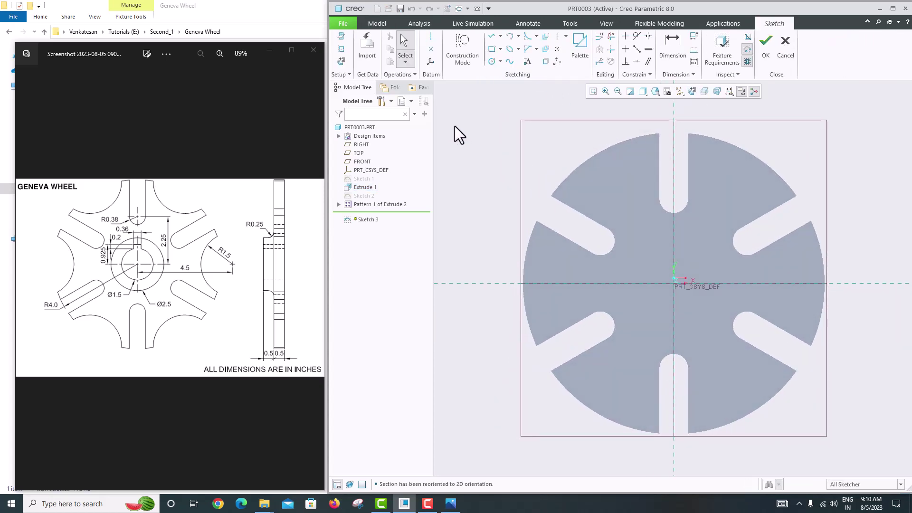
left_click(343, 50)
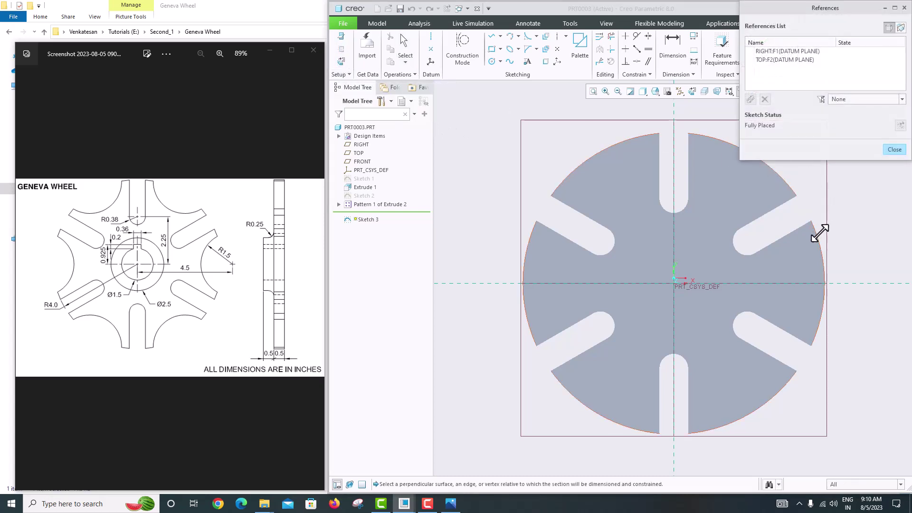
left_click(815, 231)
left_click(893, 150)
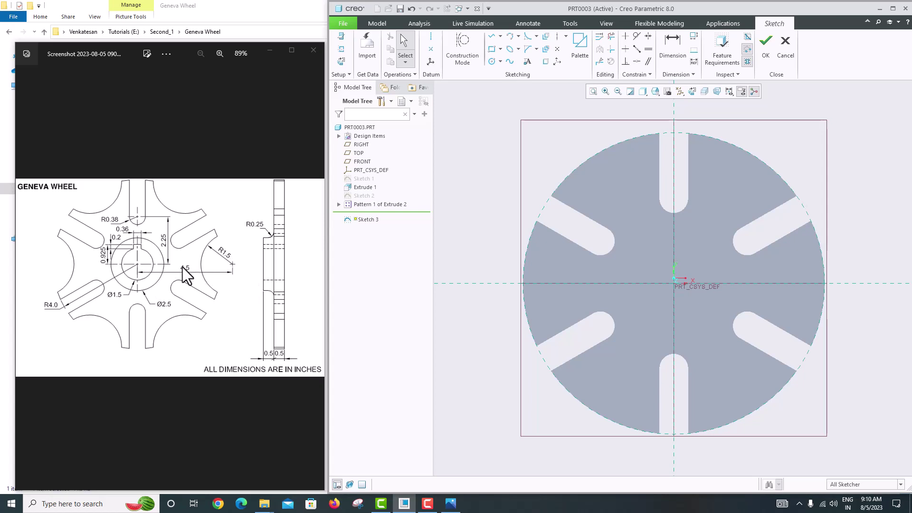
Draw a circle centred on the horizontal centreline, overlapping the wheel rim
left_click(492, 61)
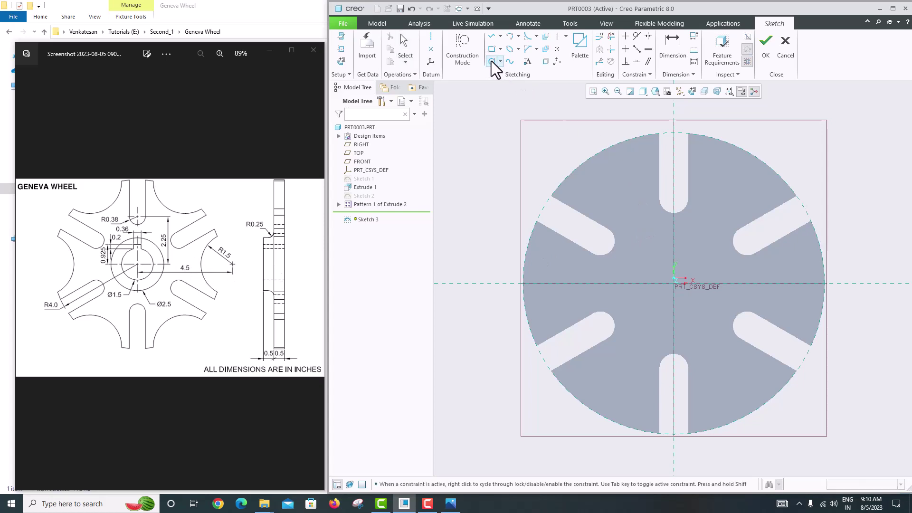
left_click(859, 284)
left_click(817, 251)
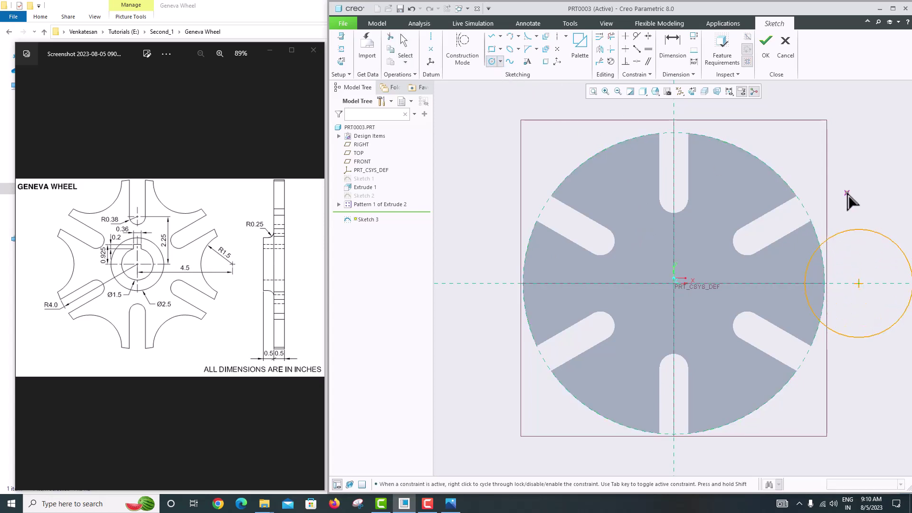
middle_click(843, 220)
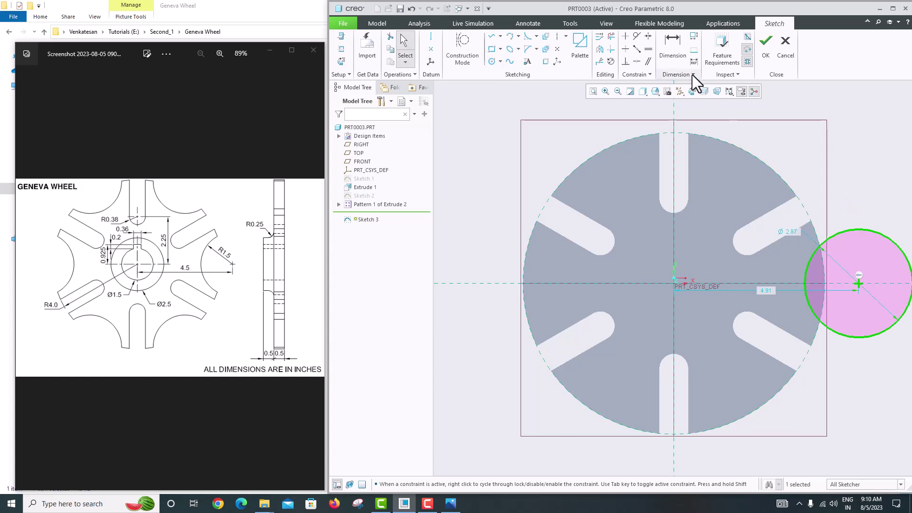
Dimension the circle to radius 1.5 and centre distance 4.5, then finish the sketch
left_click(670, 46)
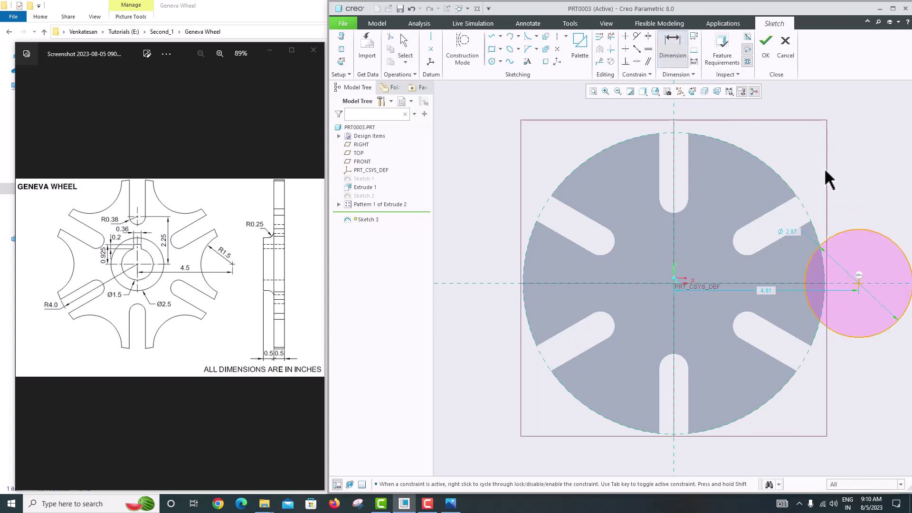
left_click(856, 224)
middle_click(848, 184)
type("1.5")
key("Return")
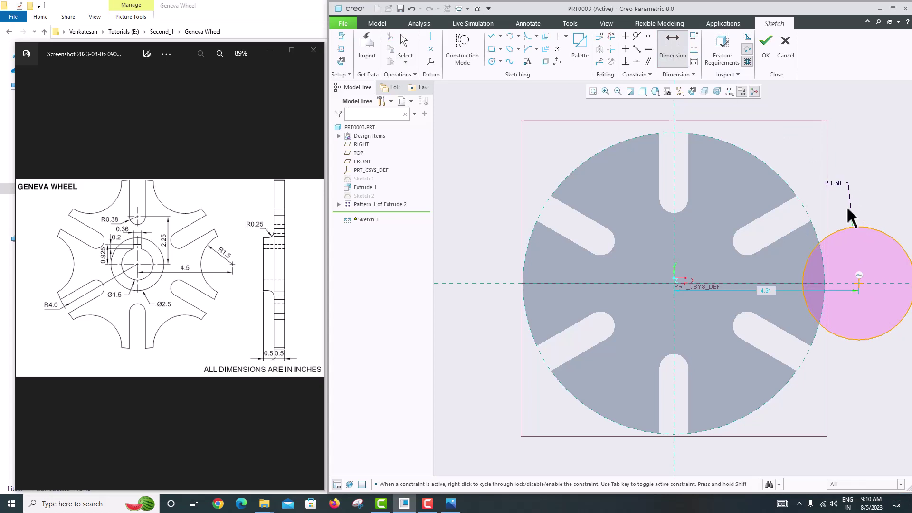
double_click(765, 290)
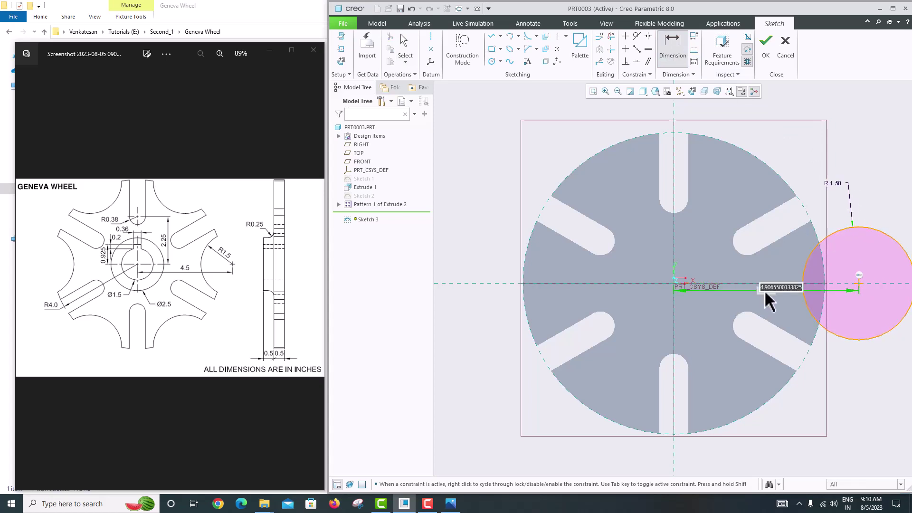
type("4.5")
key("Return")
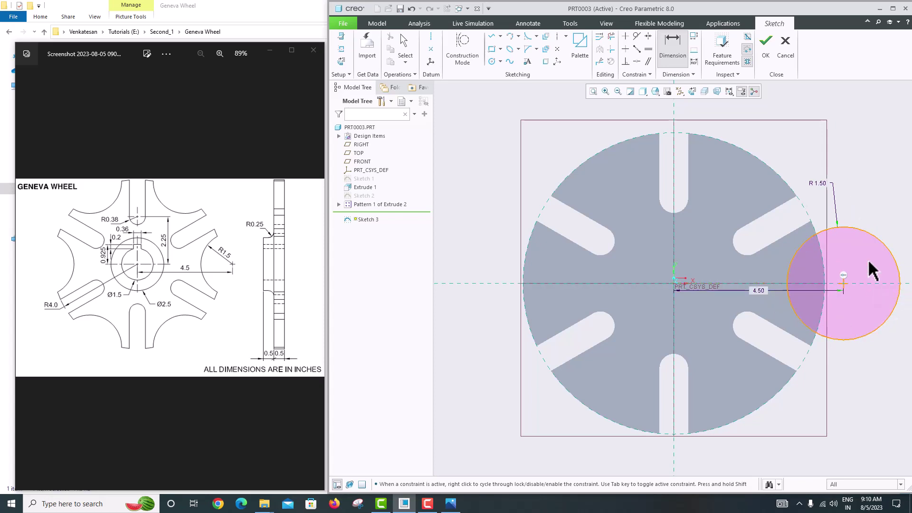
left_click(766, 43)
middle_click_drag(760, 179, 717, 175)
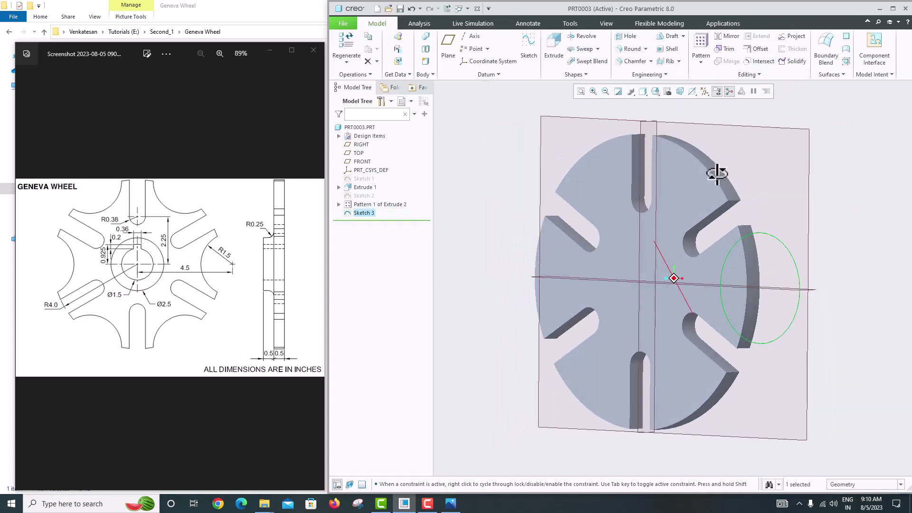
Extrude Sketch 3 as a flipped Through All cut, carving the R 1.50 arc recess
left_click(554, 50)
middle_click_drag(716, 270, 703, 284)
left_click(632, 264)
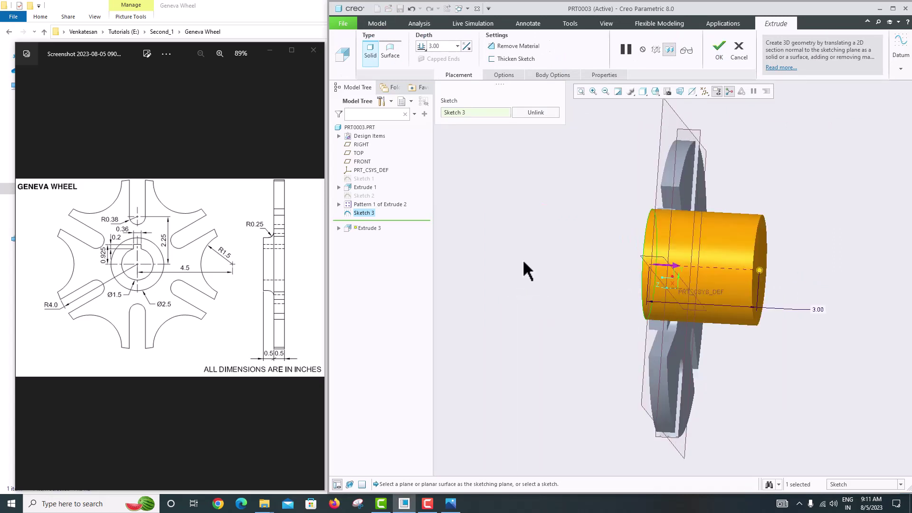
left_click(421, 47)
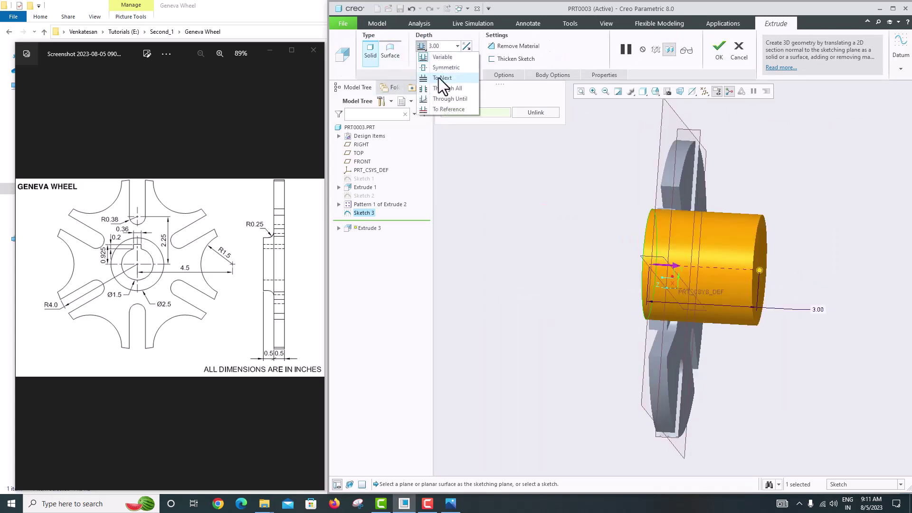
left_click(438, 85)
middle_click_drag(612, 234, 620, 242)
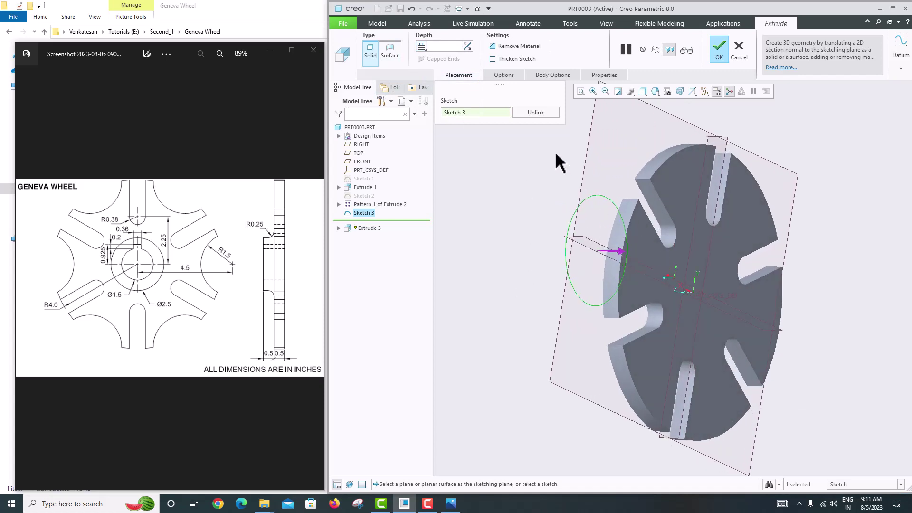
left_click(516, 46)
mouse_move(537, 209)
middle_mouse_down()
mouse_move(644, 223)
mouse_move(692, 309)
mouse_move(672, 281)
mouse_move(684, 295)
mouse_move(685, 287)
middle_mouse_up()
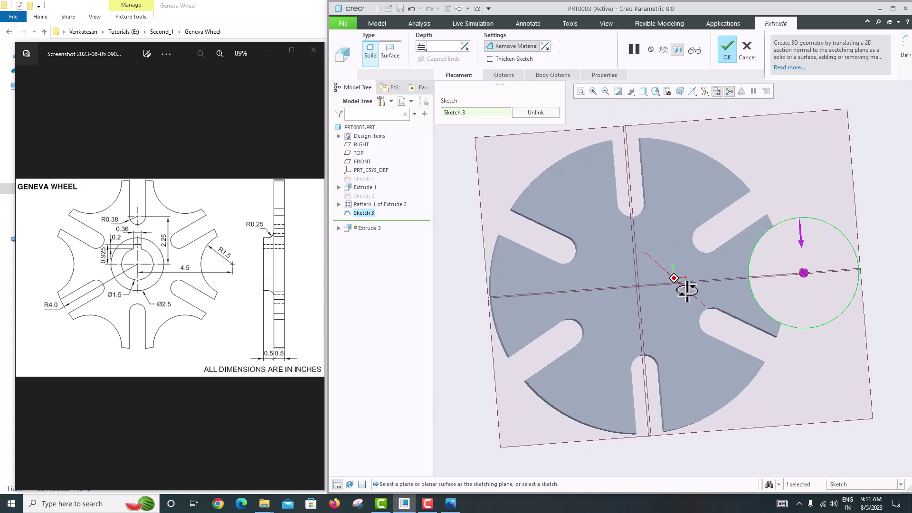
left_click(726, 48)
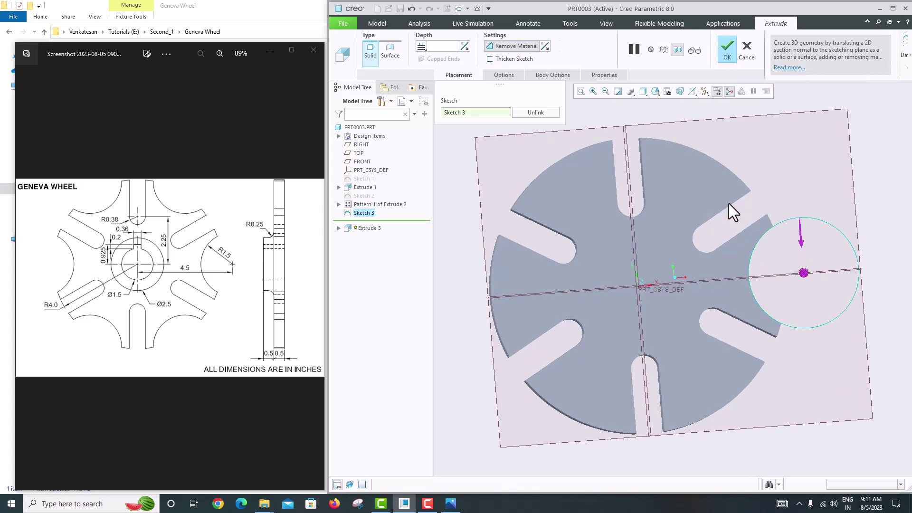
middle_click_drag(730, 233, 703, 246)
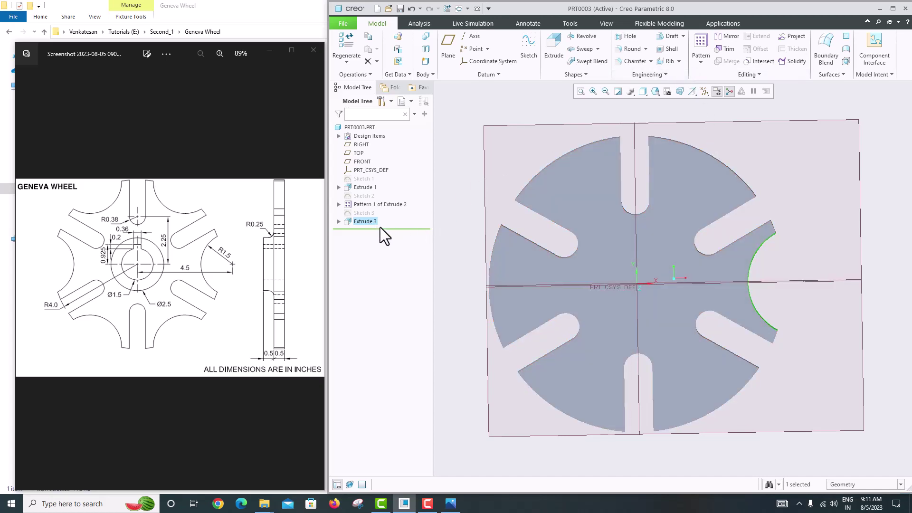
Begin an axis pattern of the arc cut about the wheel's central axis
left_click(702, 44)
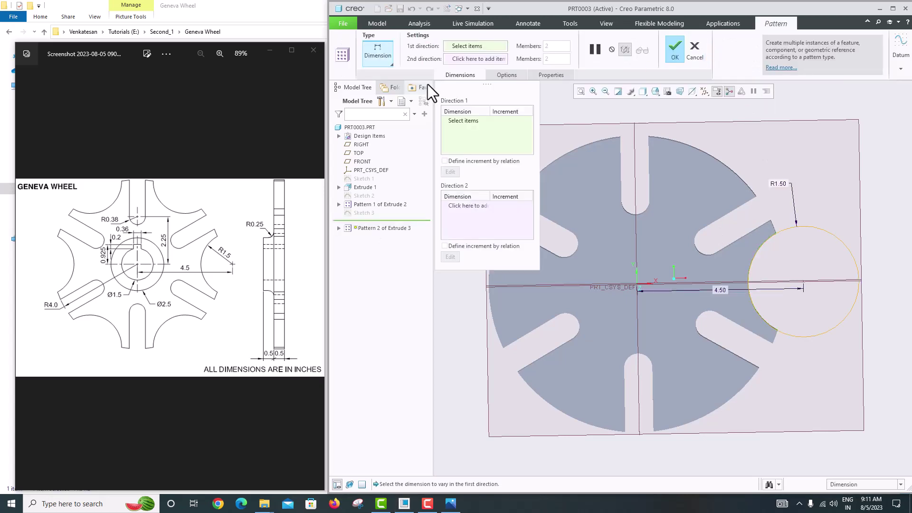
left_click(386, 55)
left_click(380, 104)
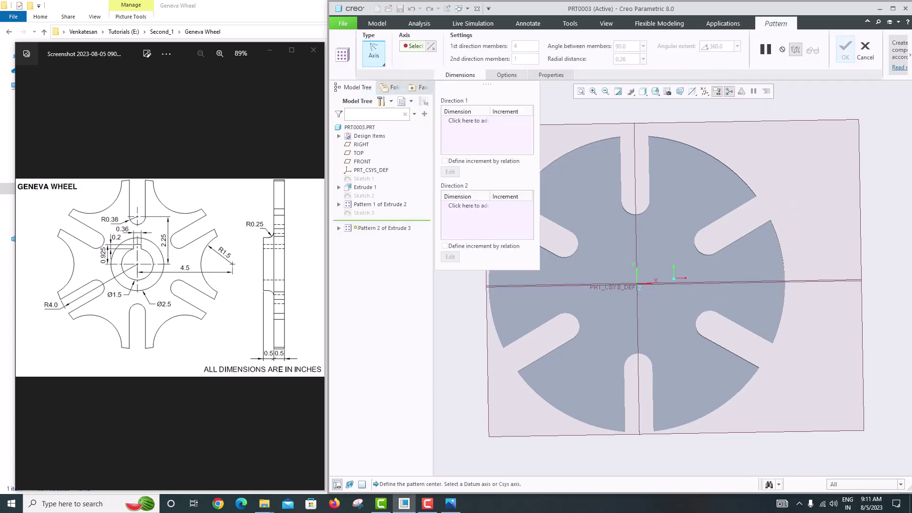
middle_click_drag(599, 262, 659, 285)
scroll(658, 285, "down", 5)
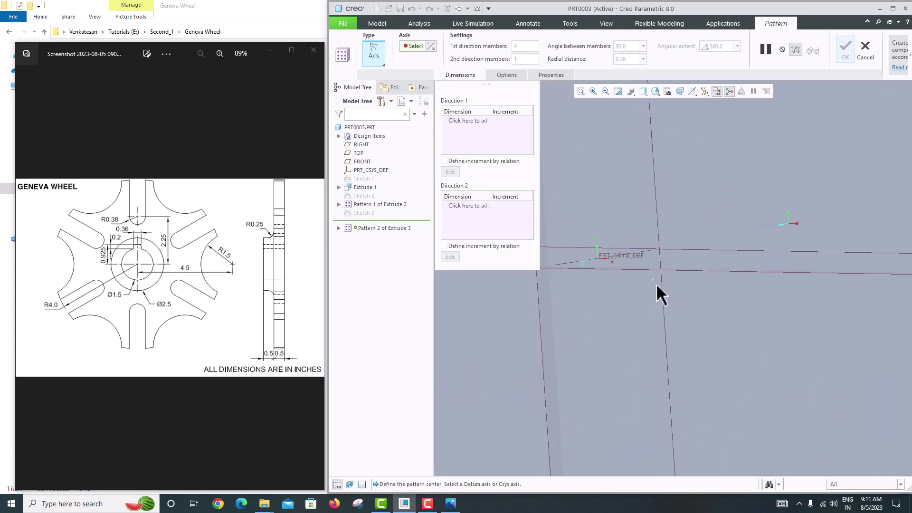
left_click(637, 251)
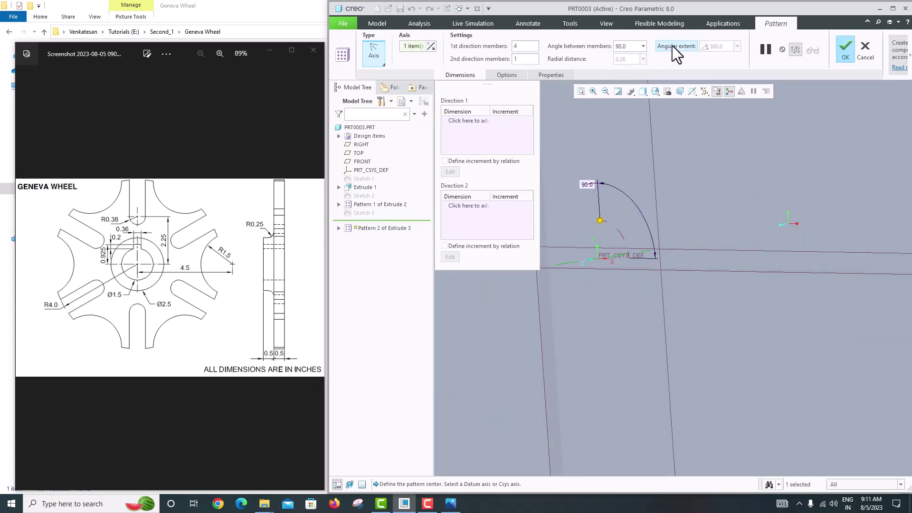
Set the pattern to 6 members and confirm it
left_click_drag(529, 48, 505, 48)
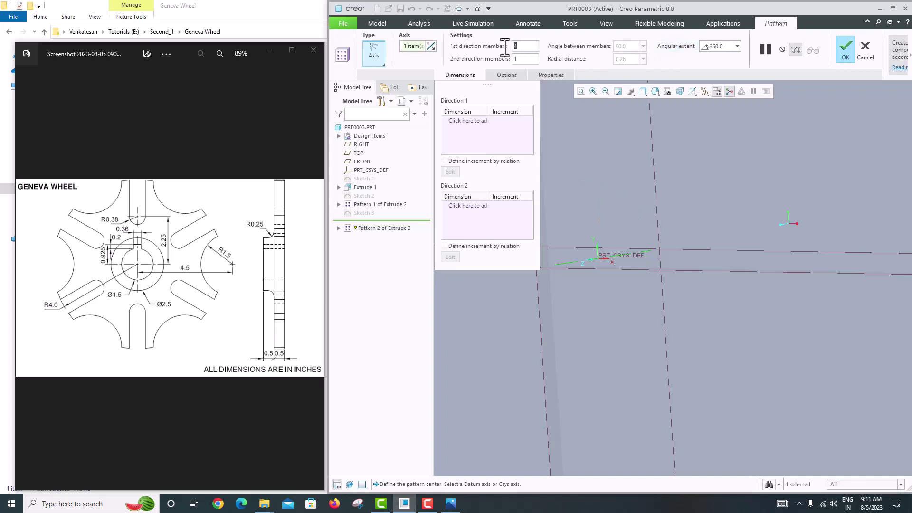
type("6")
scroll(643, 352, "up", 5)
middle_click_drag(637, 334, 748, 210)
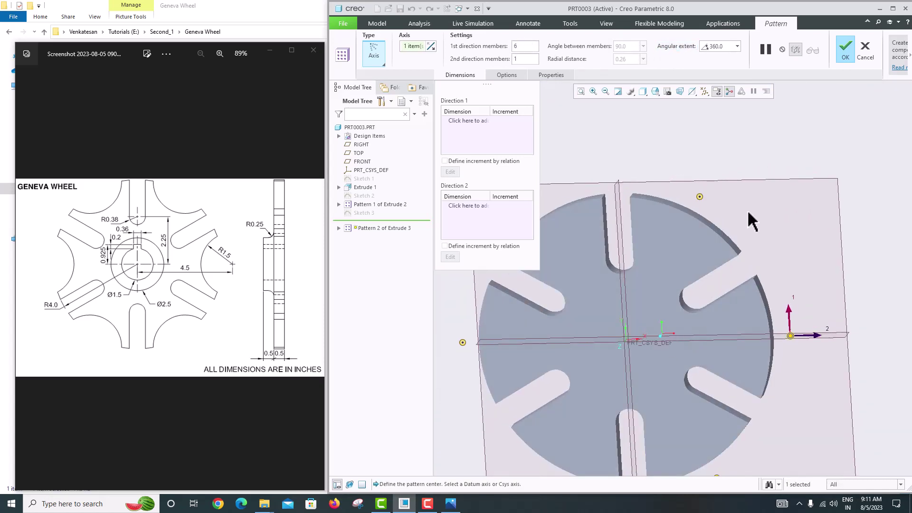
left_click(845, 50)
scroll(709, 226, "up", 3)
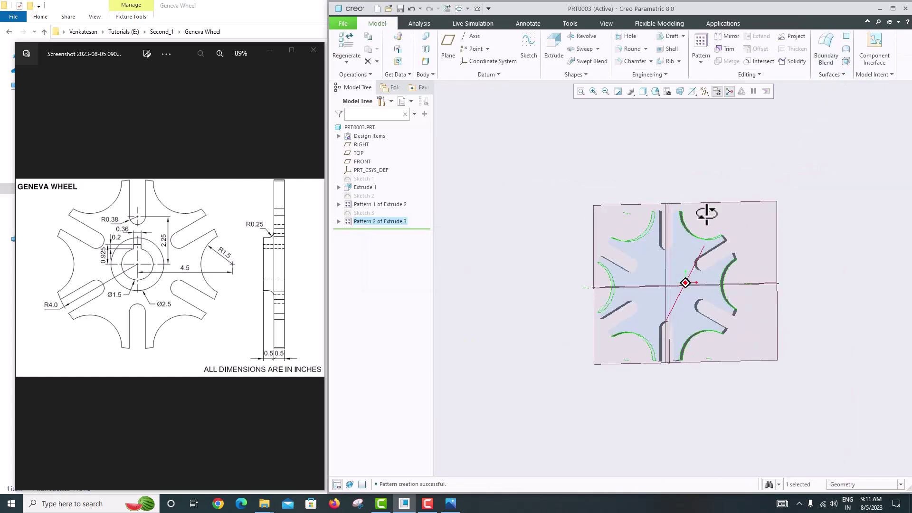
scroll(669, 281, "down", 4)
mouse_move(660, 320)
middle_mouse_down()
mouse_move(648, 309)
mouse_move(663, 308)
mouse_move(648, 302)
middle_mouse_up()
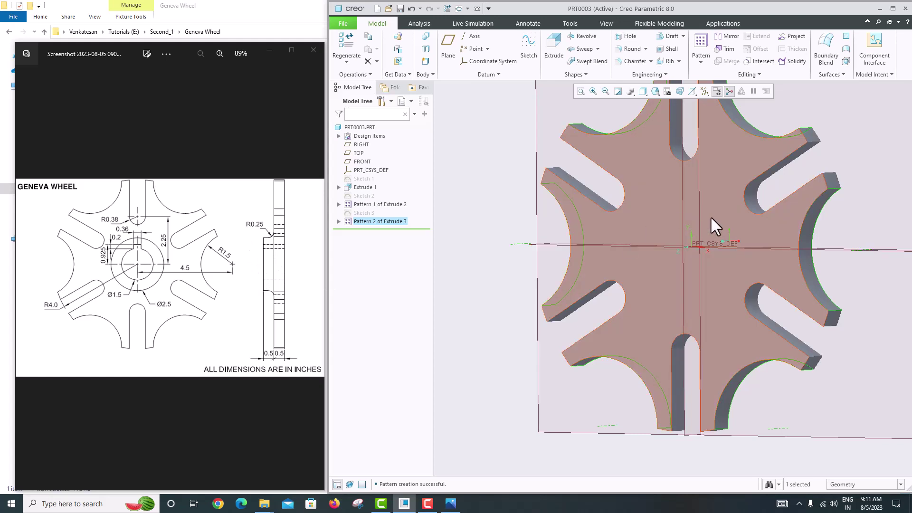
On the wheel's face, sketch a Ø 2.5 circle centred on the origin
left_click(711, 215)
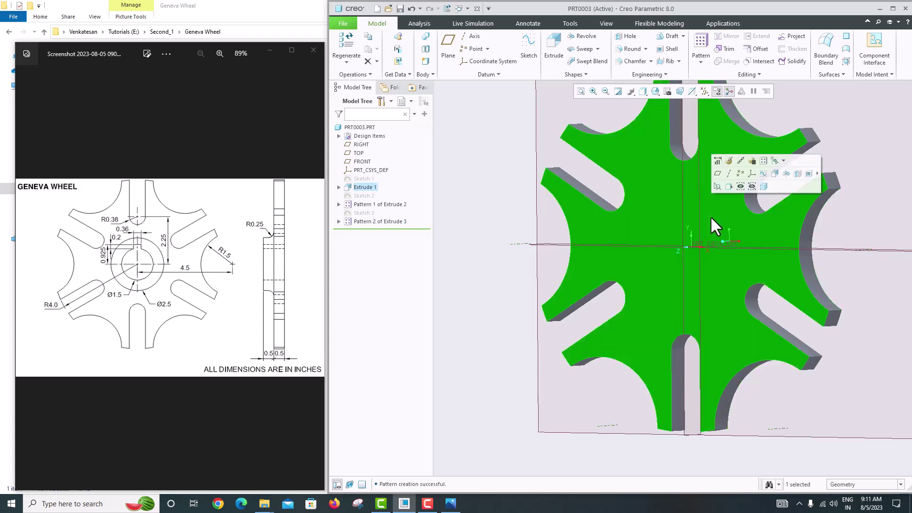
left_click(526, 55)
left_click(693, 92)
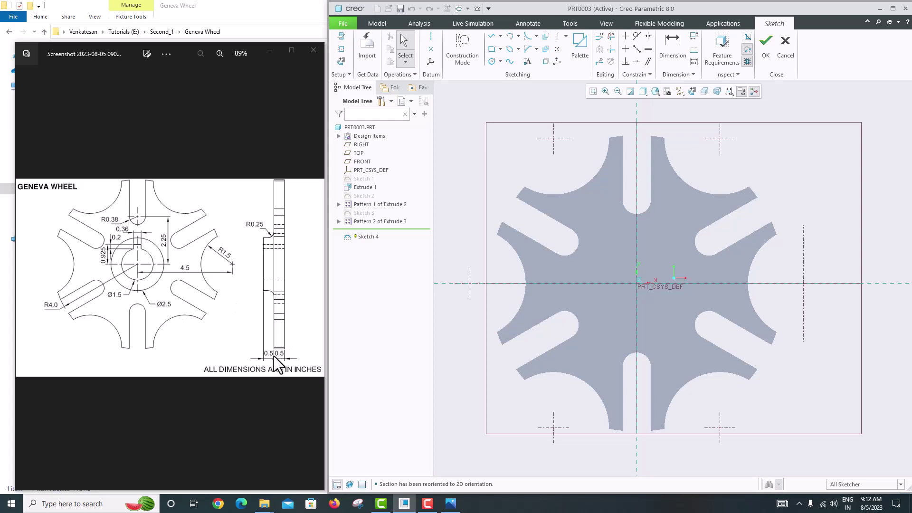
left_click(497, 61)
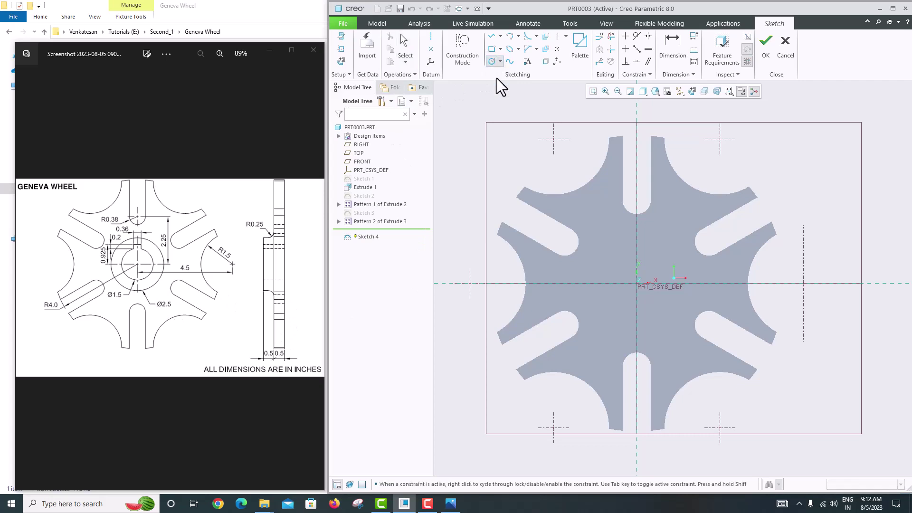
left_click(637, 284)
left_click(614, 264)
middle_click(614, 264)
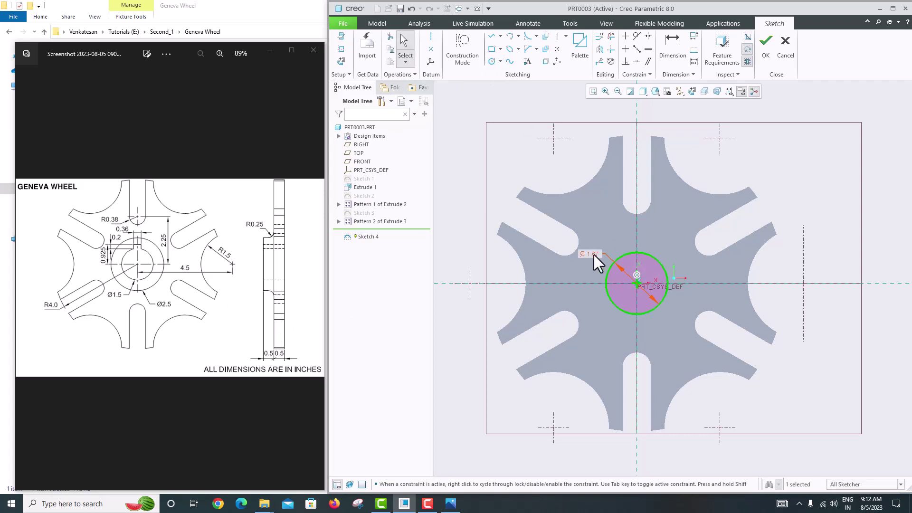
type("2.5")
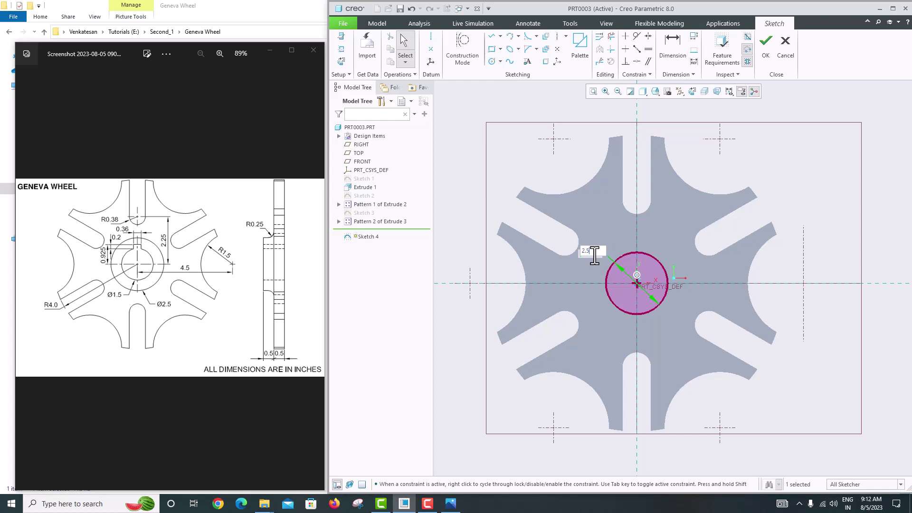
key("Return")
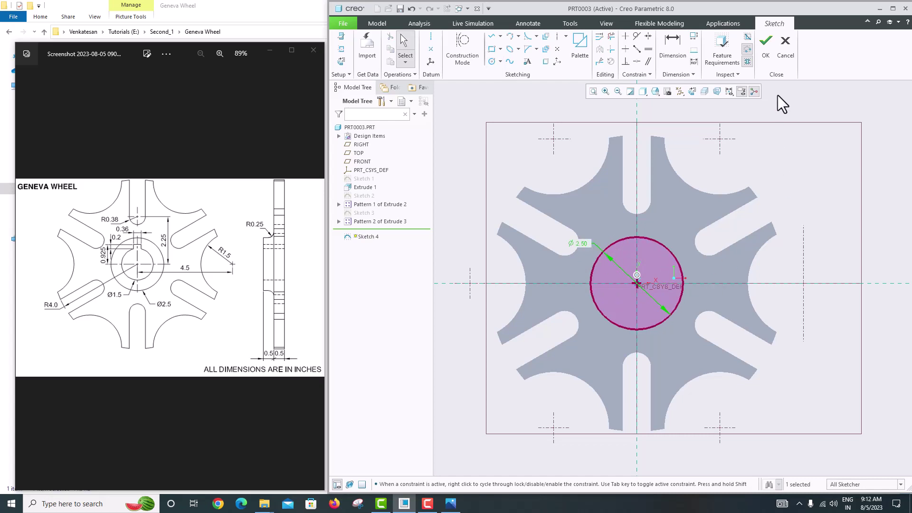
left_click(771, 57)
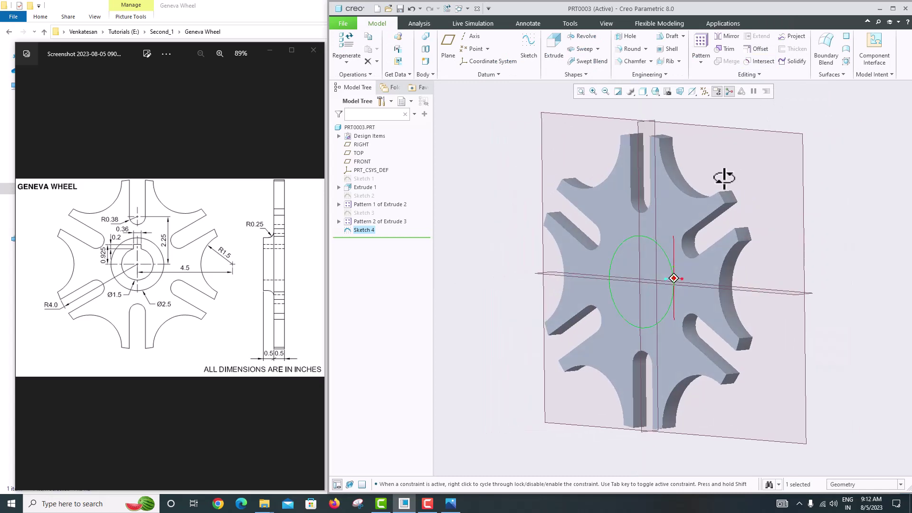
Extrude the Ø 2.50 circle 0.5 deep as a solid hub
left_click(555, 47)
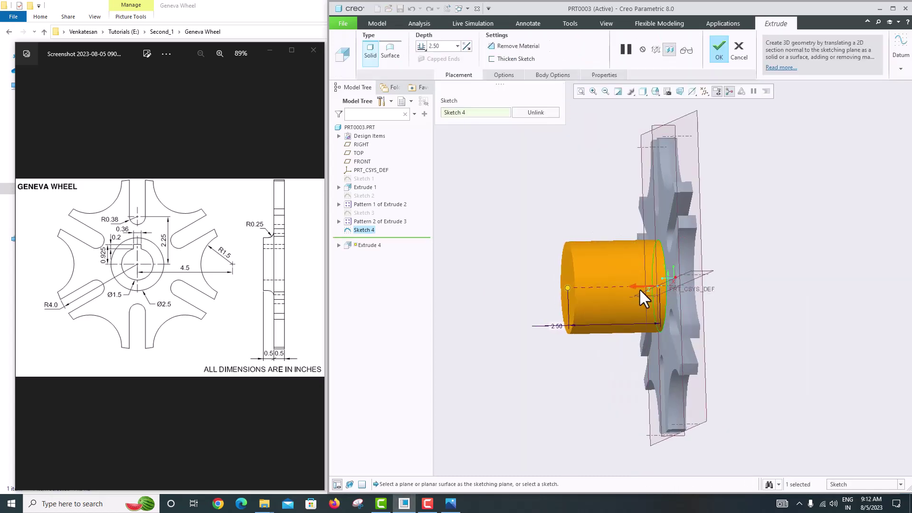
left_click(446, 45)
type("0.5")
key("Return")
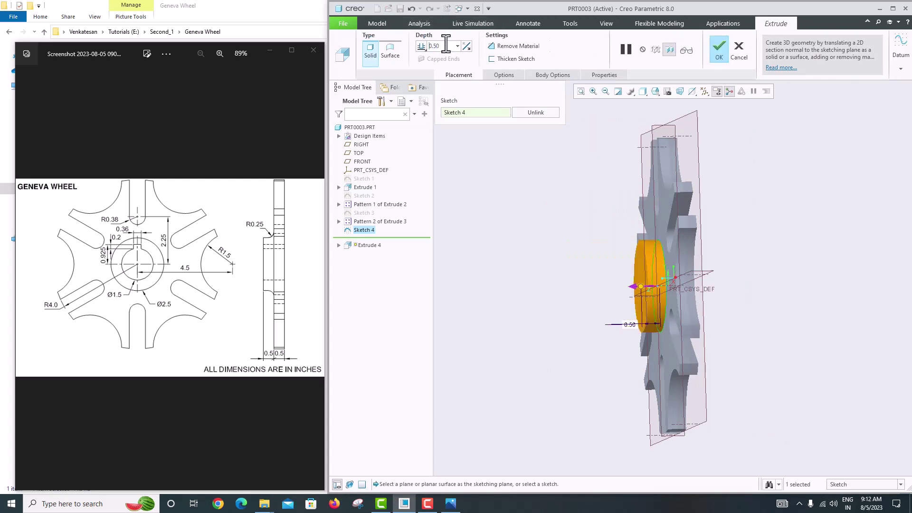
left_click(421, 47)
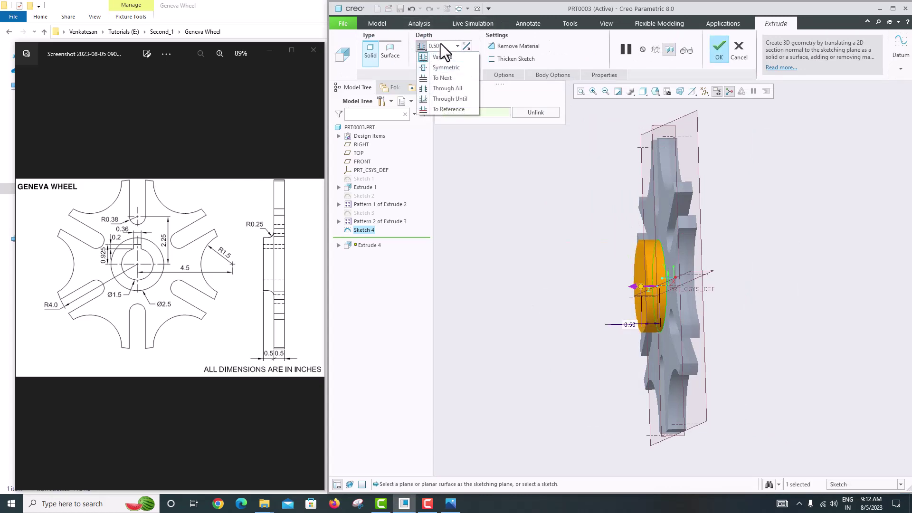
left_click(440, 44)
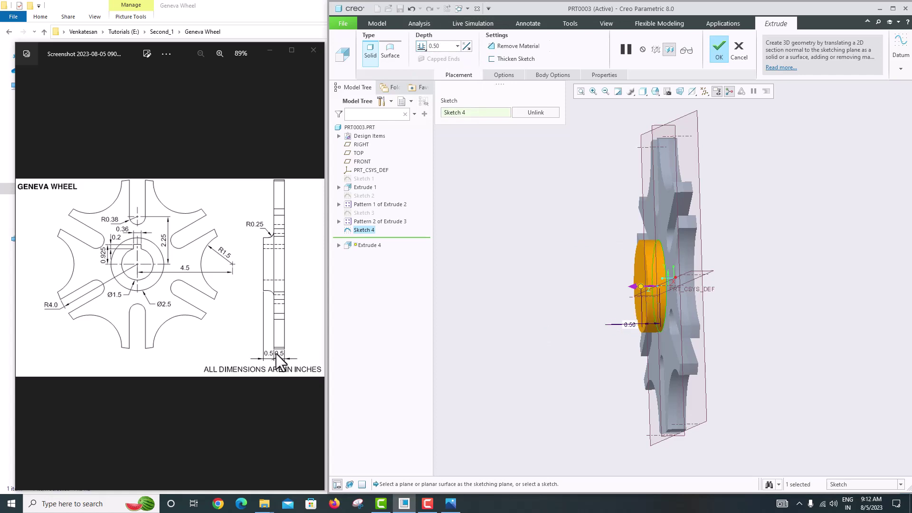
left_click(718, 48)
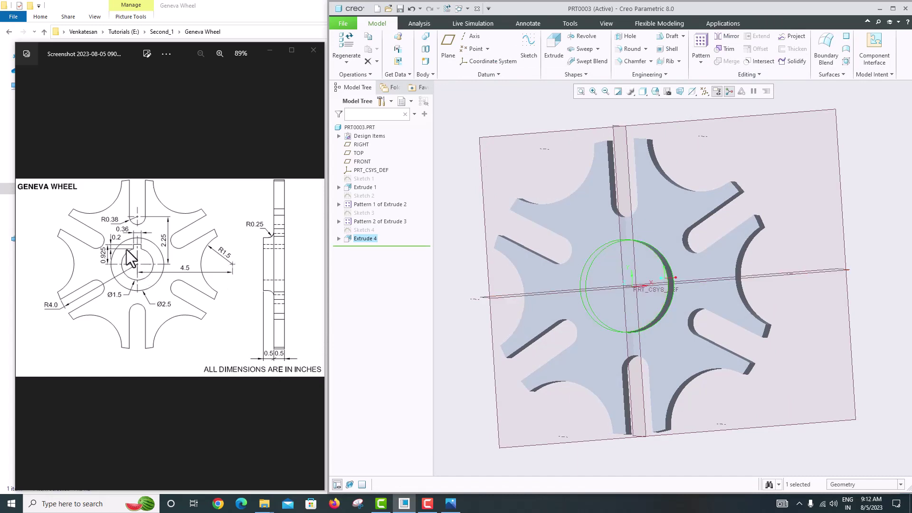
Start a sketch on the hub face and draw a circle centred on the origin
left_click(646, 268)
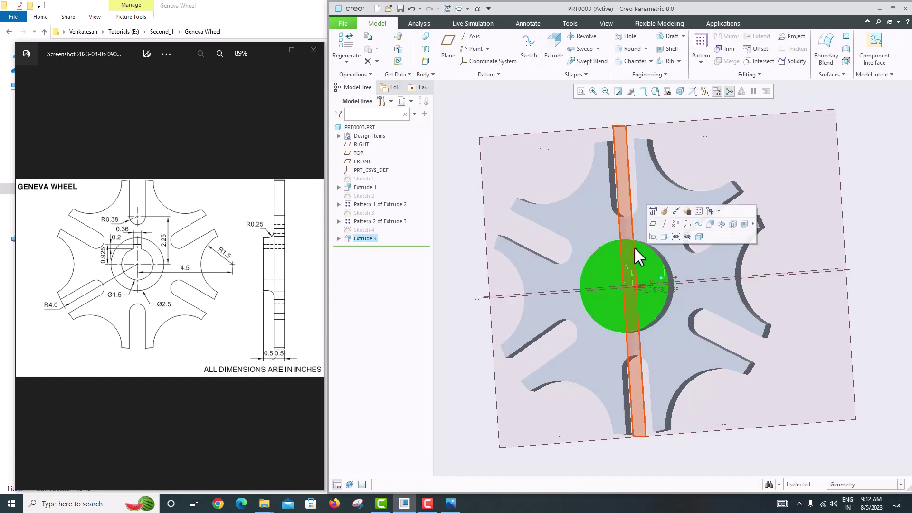
left_click(529, 48)
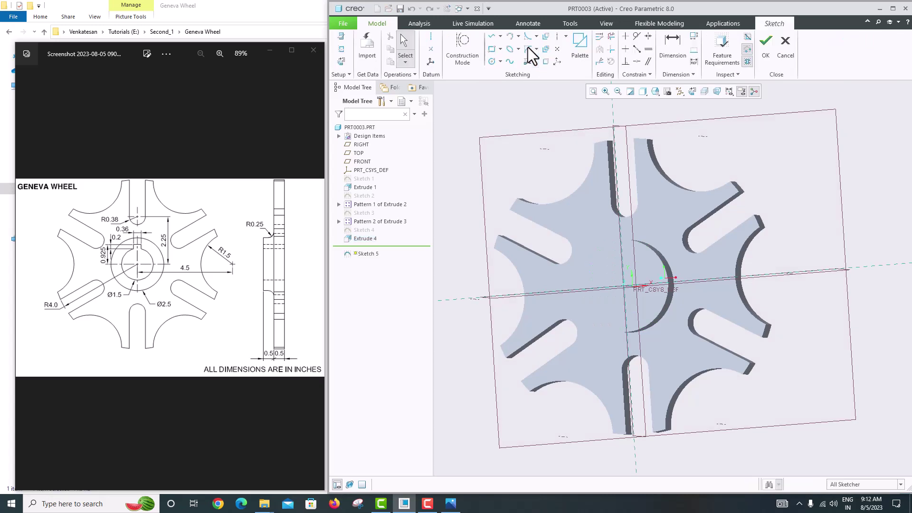
left_click(692, 91)
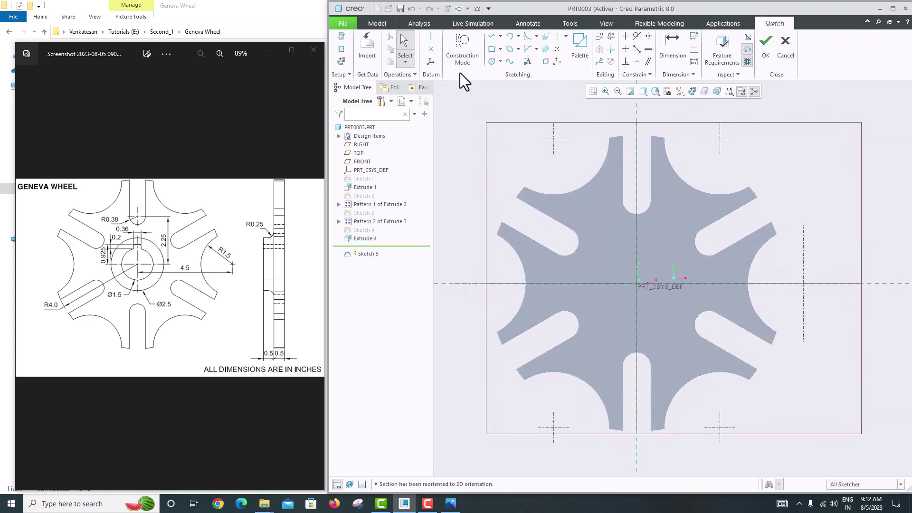
left_click(494, 62)
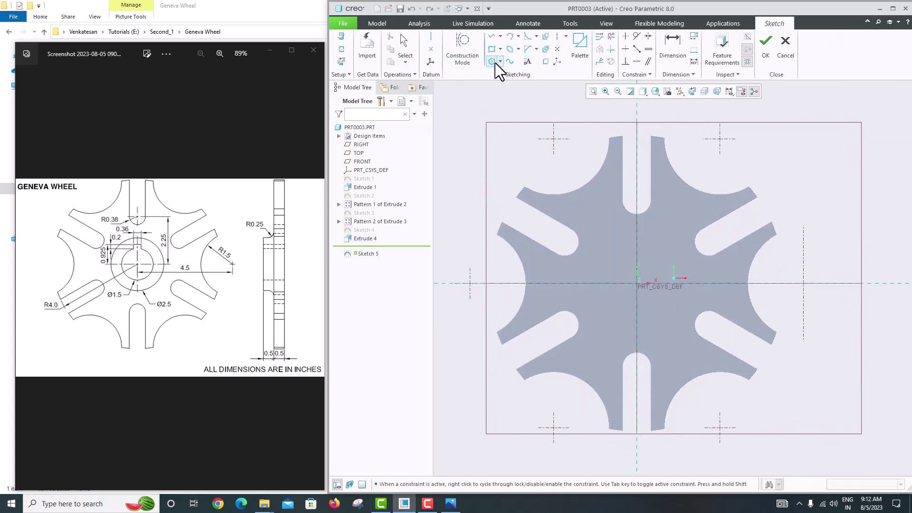
left_click(638, 283)
left_click(653, 267)
middle_click(662, 255)
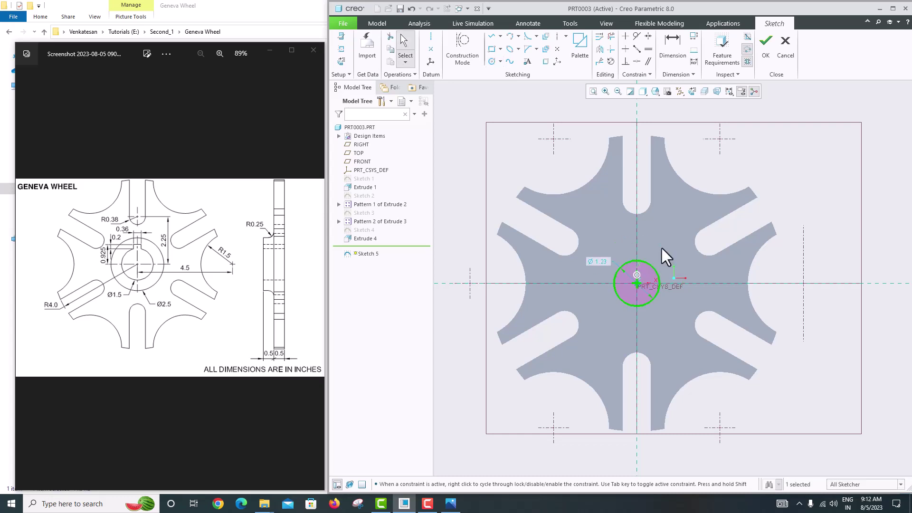
Set the circle's diameter to 1.5
scroll(661, 255, "up", 5)
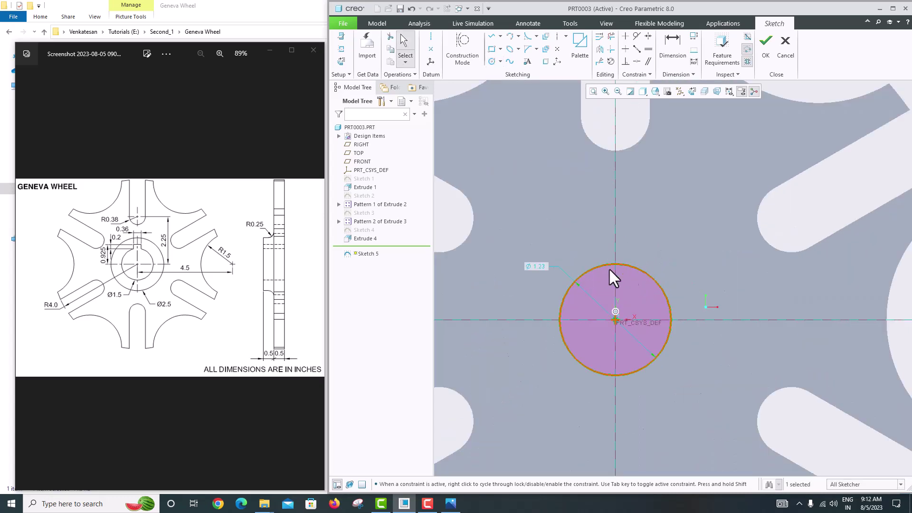
double_click(536, 266)
type("1.5")
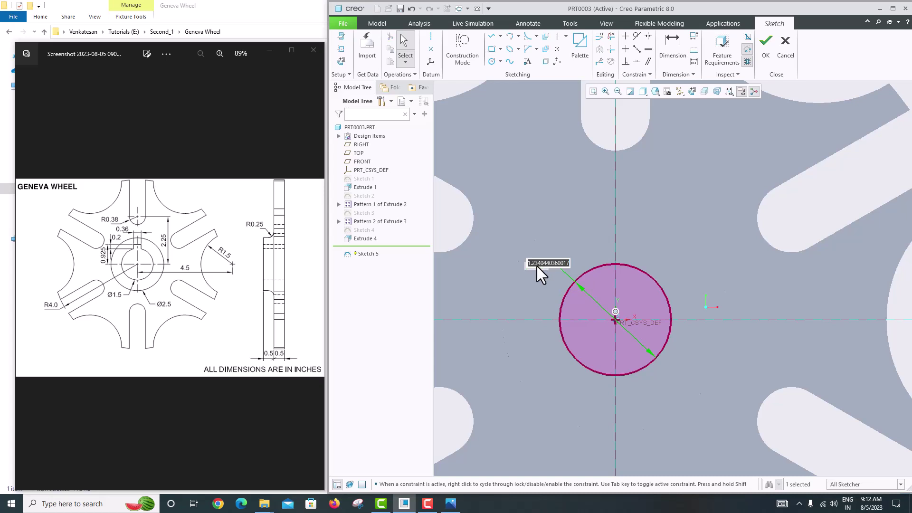
key("Return")
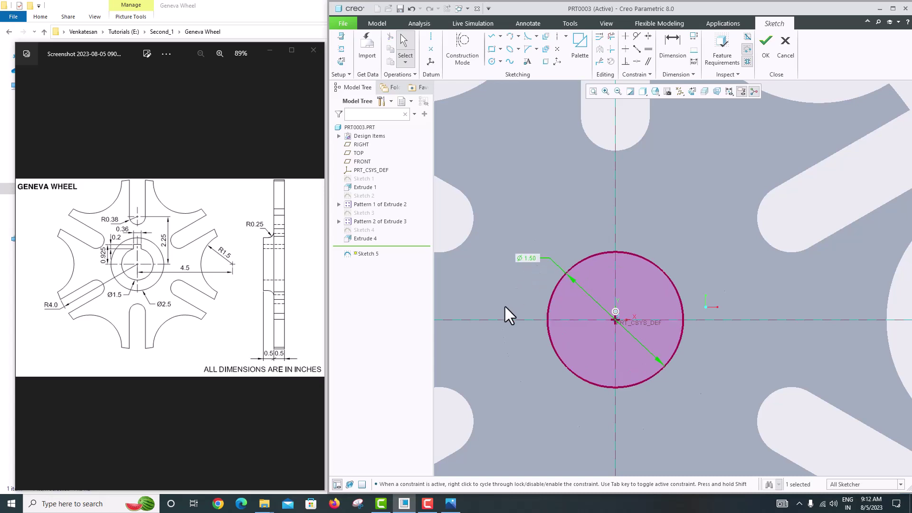
scroll(593, 318, "down", 5)
mouse_move(590, 316)
middle_mouse_down()
mouse_move(568, 317)
mouse_move(578, 309)
middle_mouse_up()
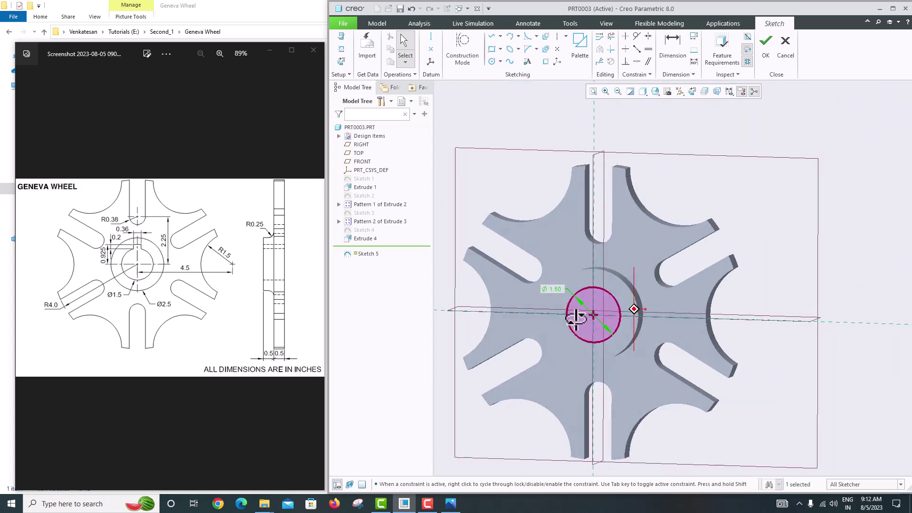
scroll(579, 309, "down", 3)
scroll(585, 301, "up", 8)
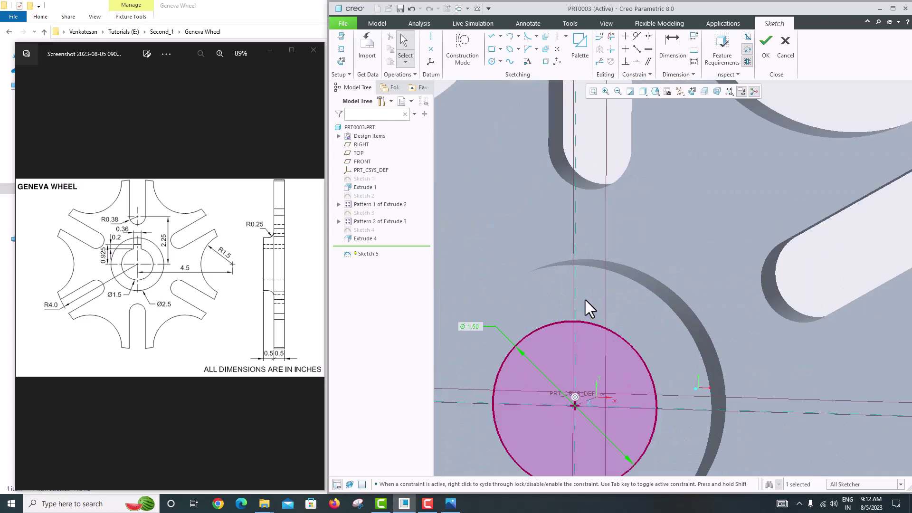
left_click(680, 91)
scroll(563, 325, "up", 3)
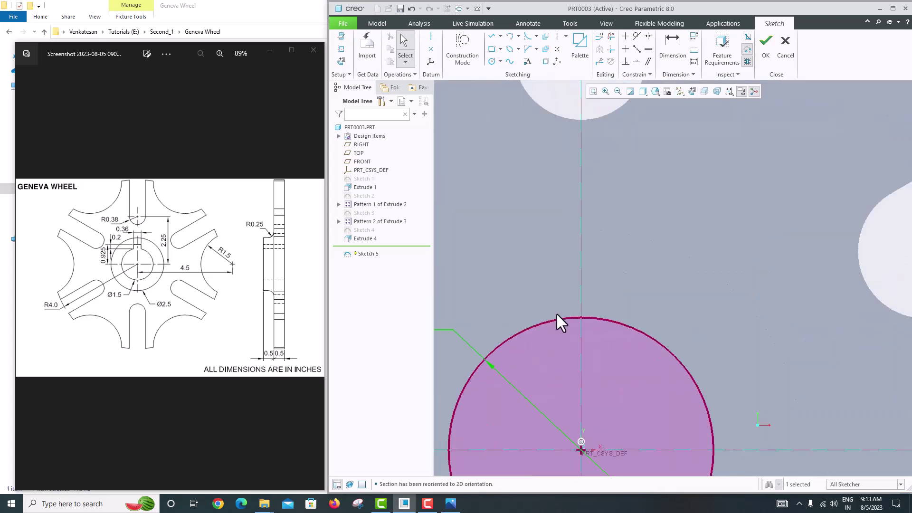
left_click(492, 50)
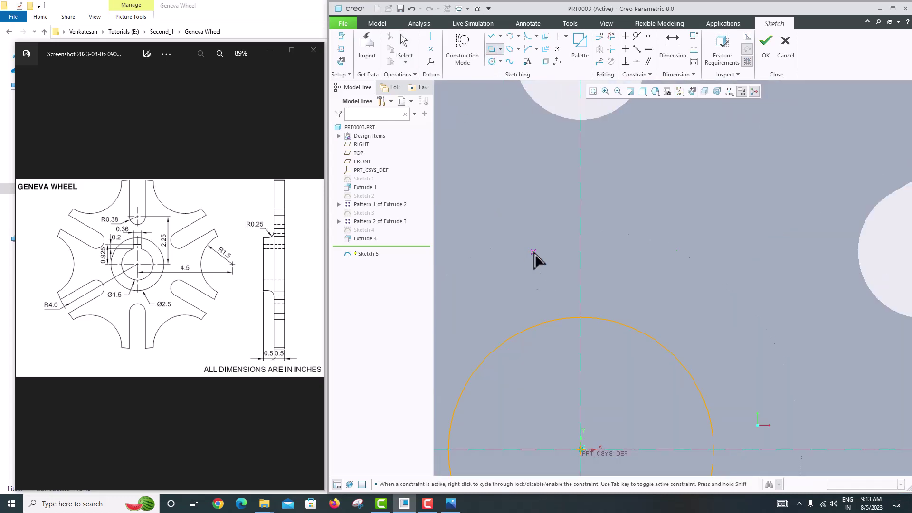
Draw the keyway rectangle atop the circle, dimensioned 0.36 wide and 0.20 high
left_click(545, 292)
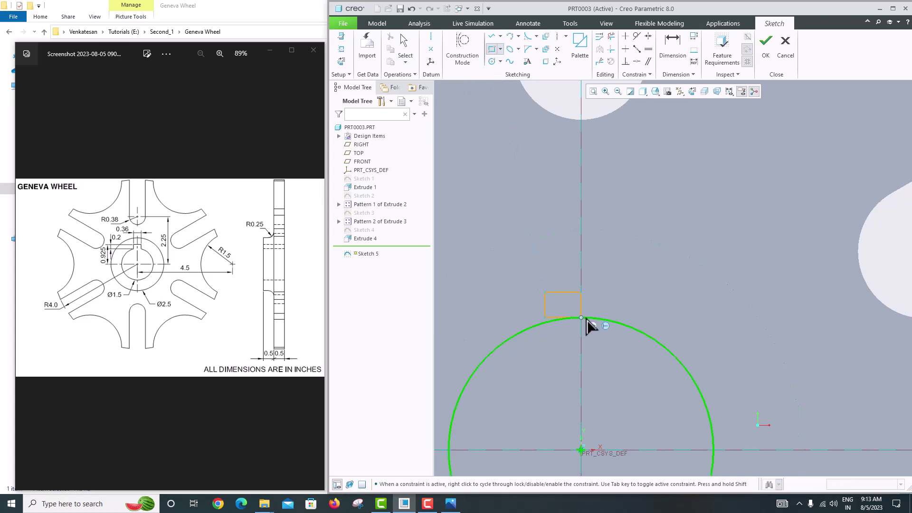
left_click(616, 323)
middle_click(651, 305)
scroll(579, 344, "up", 2)
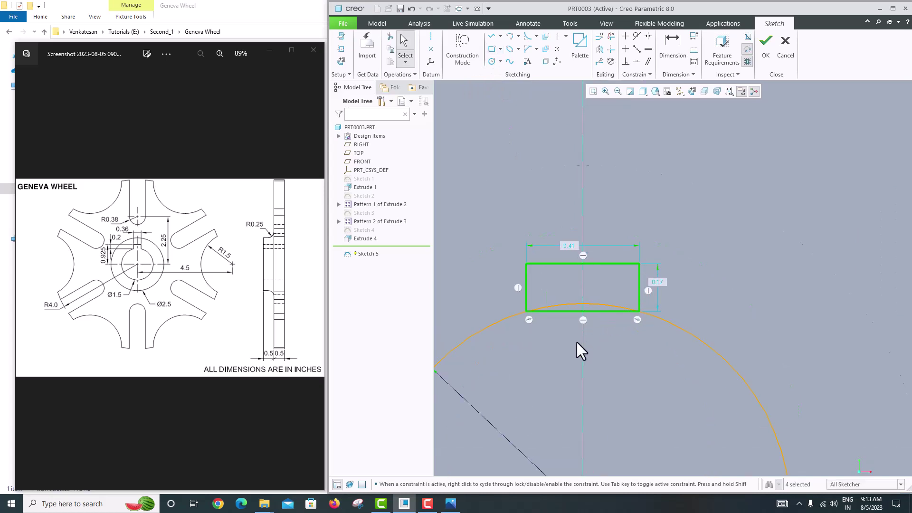
double_click(571, 246)
type("0")
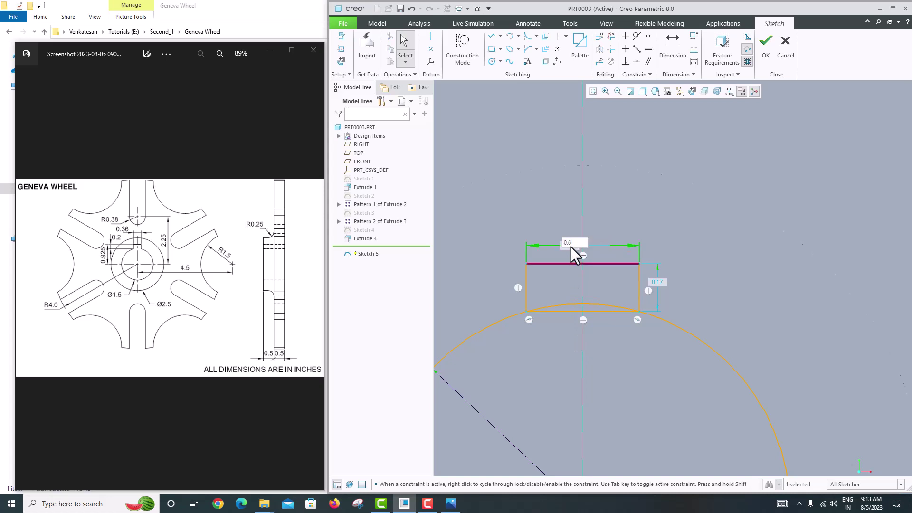
type(".36")
key("Return")
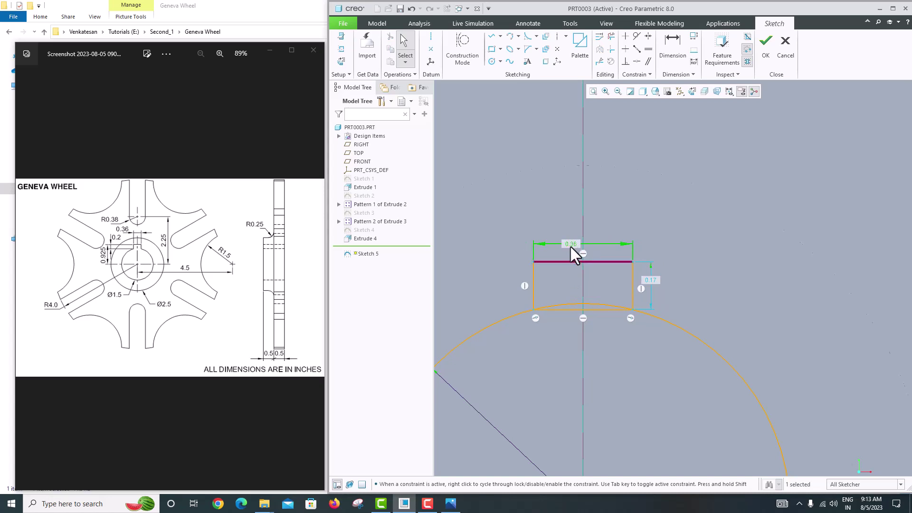
double_click(653, 281)
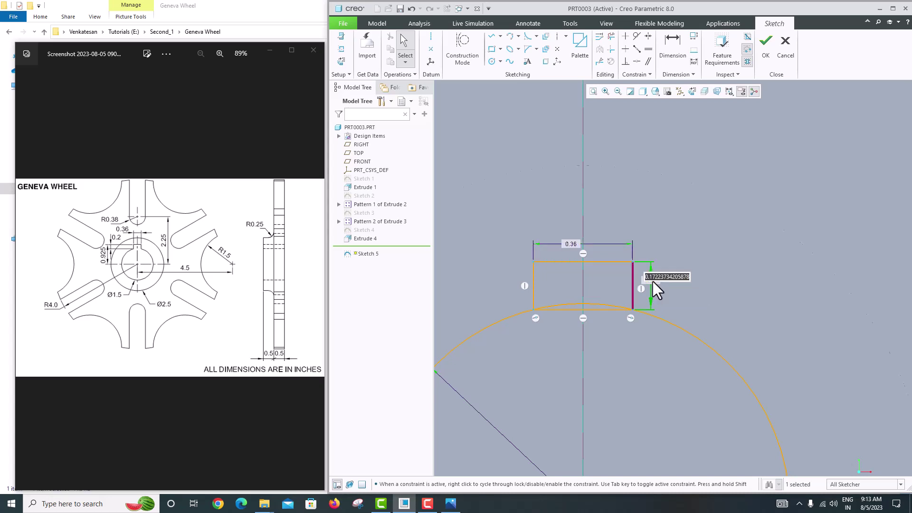
type("0.2")
key("Return")
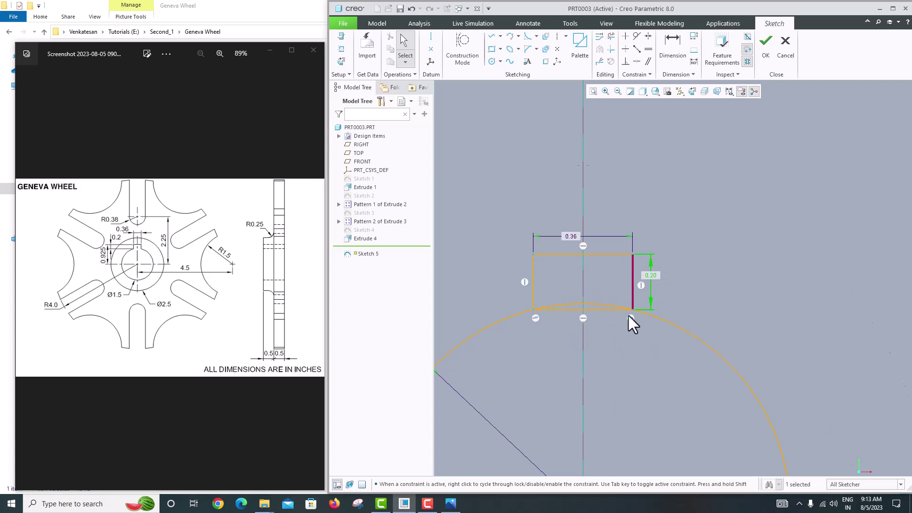
Try a symmetric constraint and a vertical keyway dimension, undoing both as conflicting
left_click(649, 37)
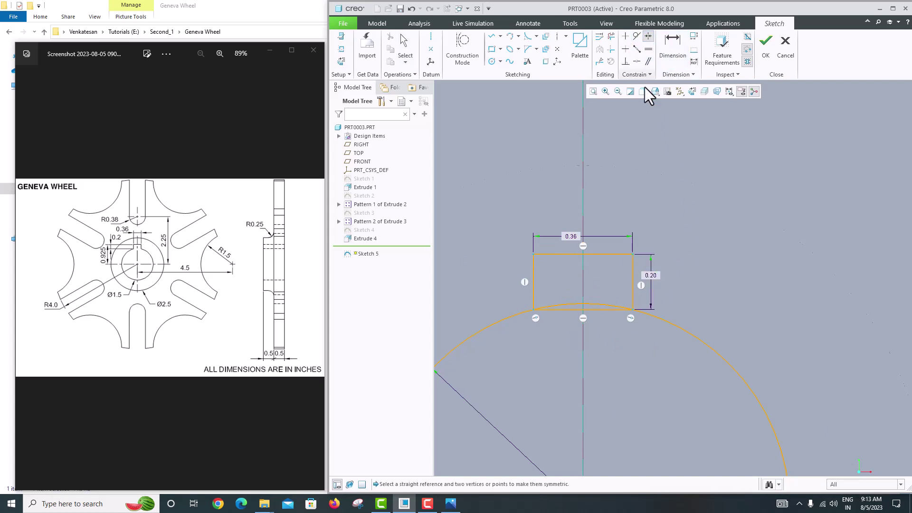
left_click(534, 254)
left_click(633, 255)
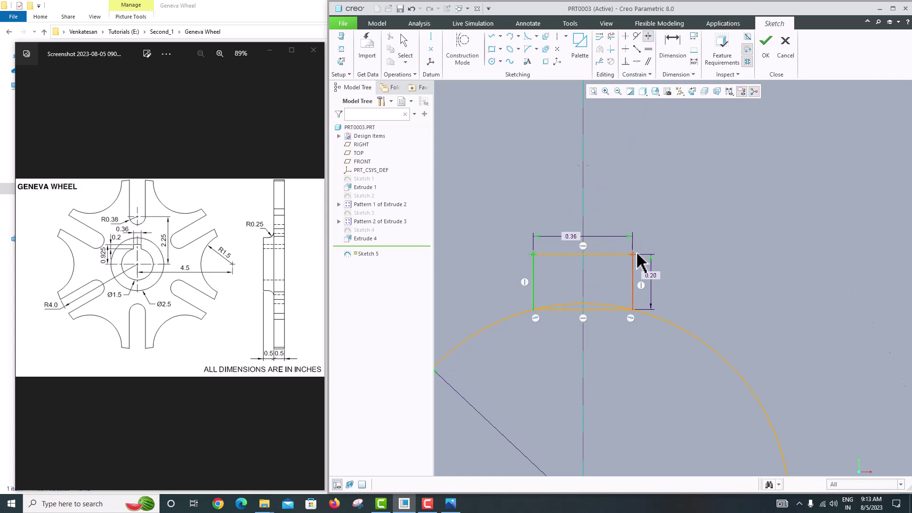
left_click(586, 162)
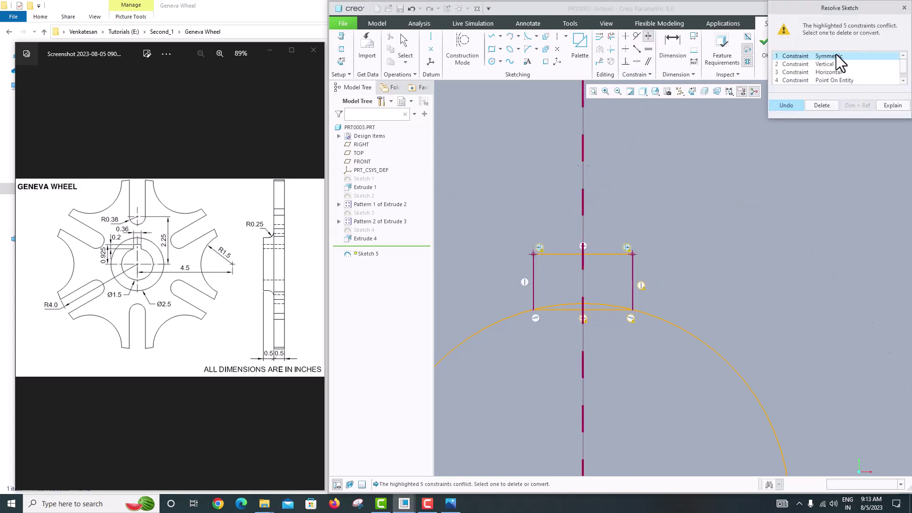
left_click(797, 104)
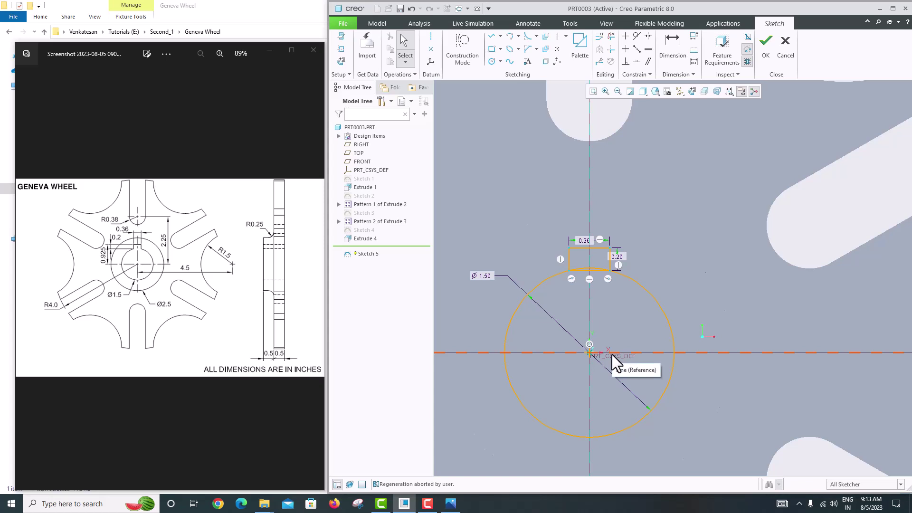
left_click(601, 249)
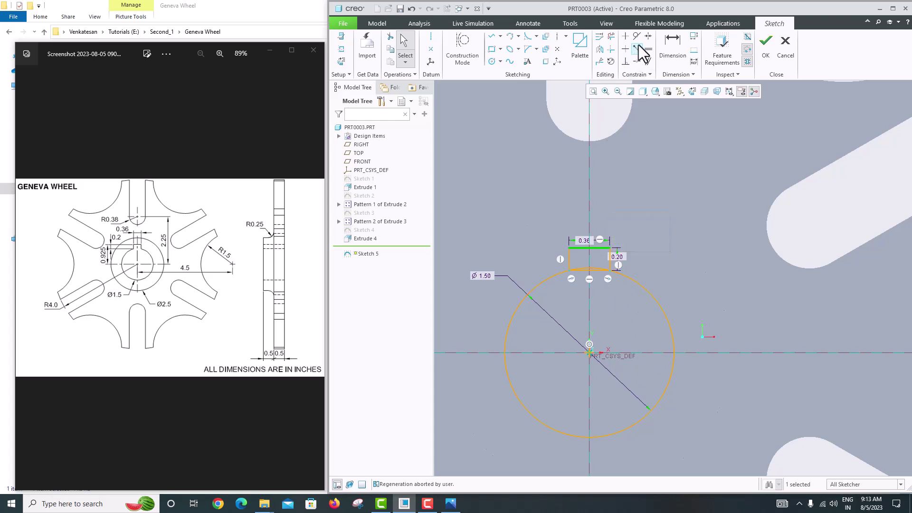
left_click(666, 44)
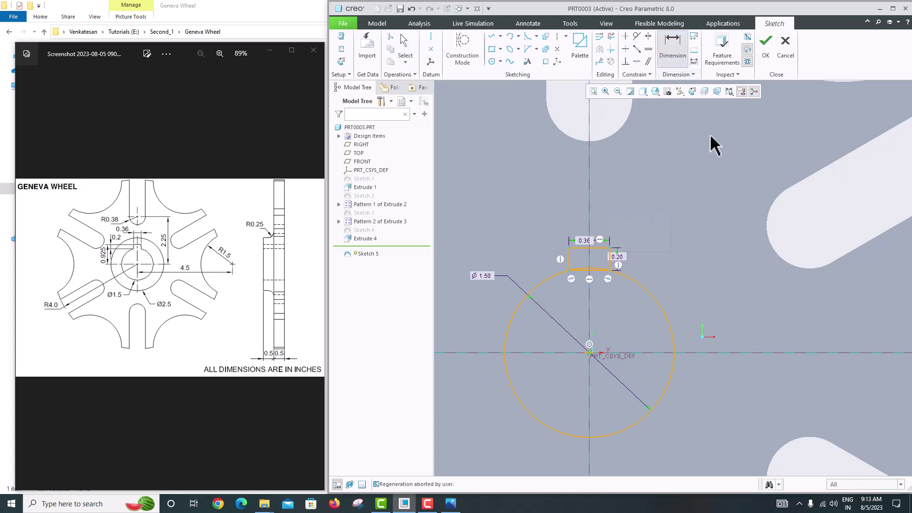
left_click(600, 247)
left_click(637, 352)
middle_click(635, 312)
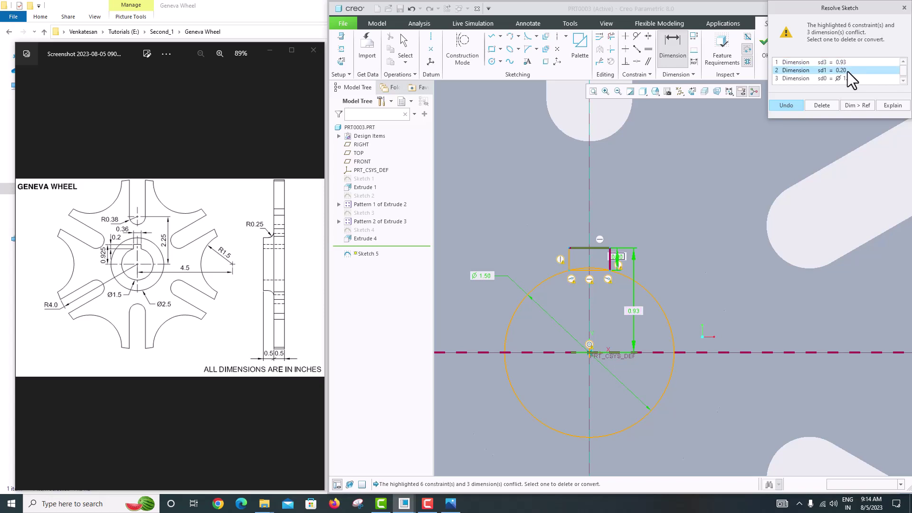
left_click(786, 108)
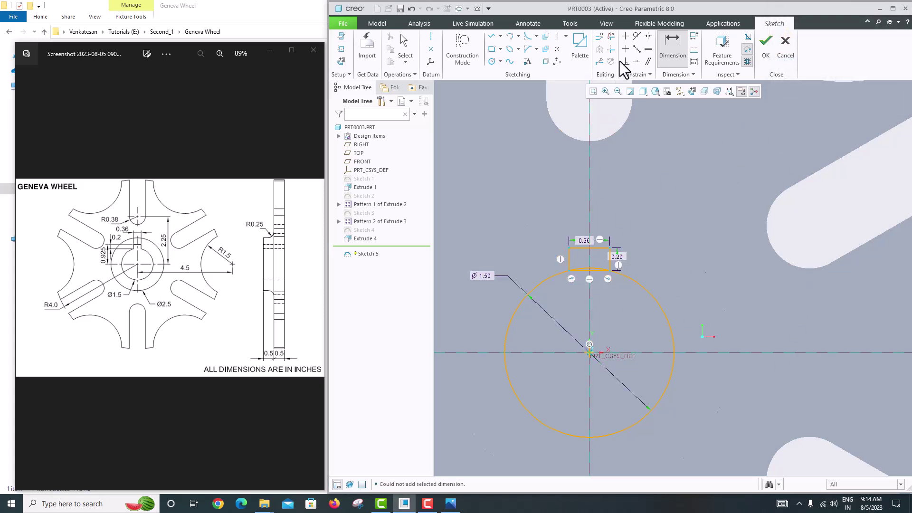
Trim the circle arc inside the keyway notch and finish the sketch
left_click(611, 37)
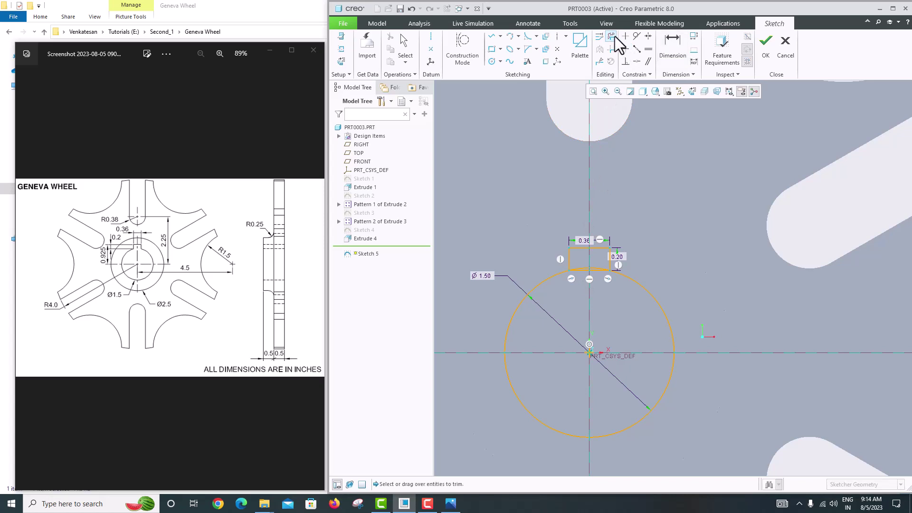
left_click(598, 272)
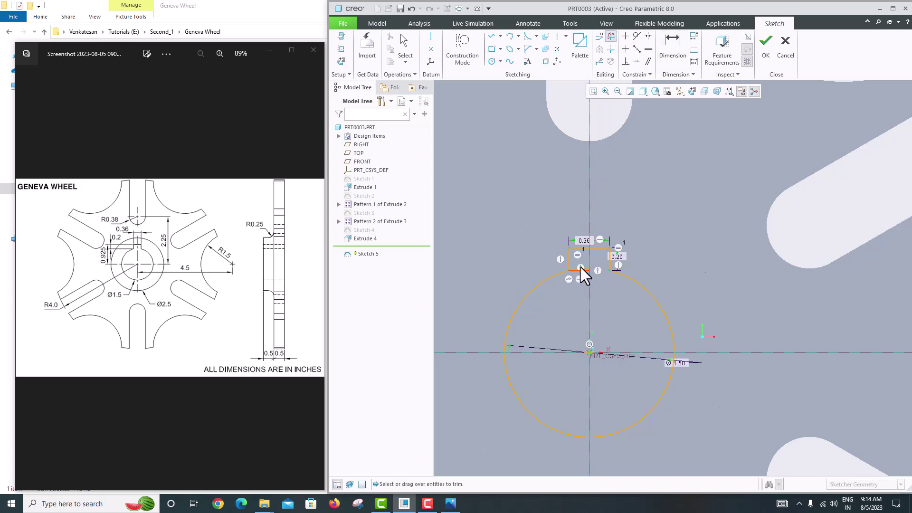
middle_click(669, 247)
middle_click_drag(670, 249, 645, 255)
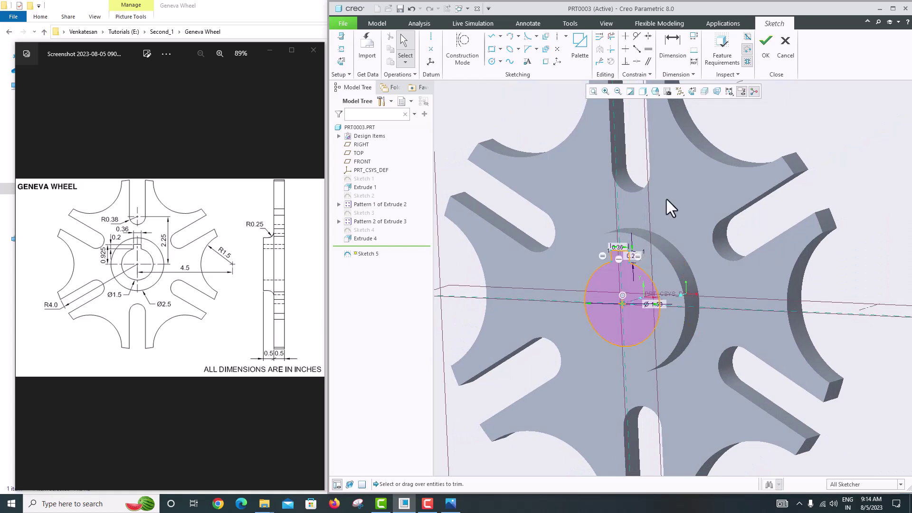
left_click(766, 46)
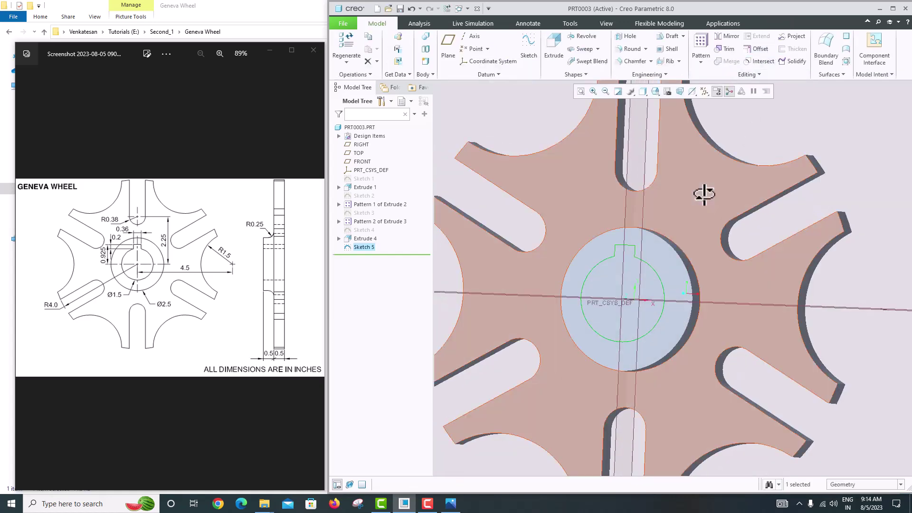
Extrude Sketch 5 as a To Next cut, boring the keyed opening through the hub
left_click(554, 48)
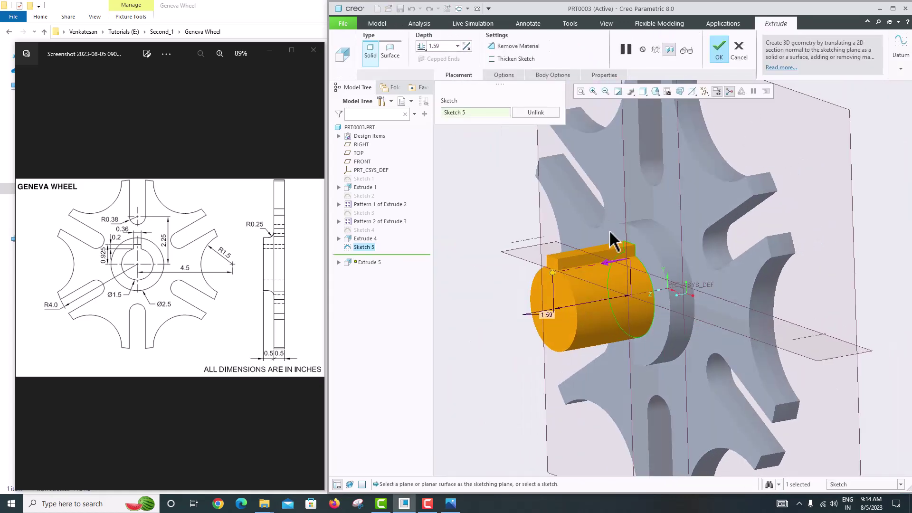
middle_click_drag(610, 260, 664, 271)
left_click(421, 46)
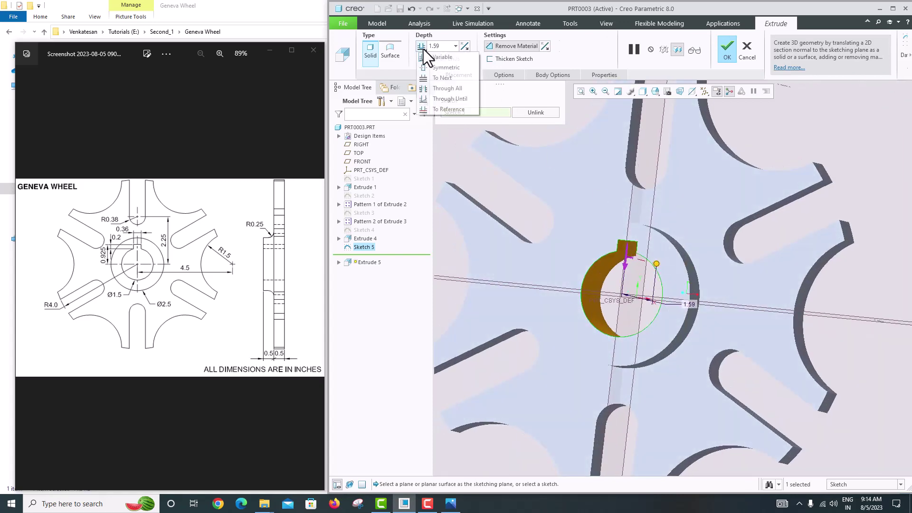
left_click(446, 78)
middle_click_drag(496, 131, 591, 195)
left_click(727, 52)
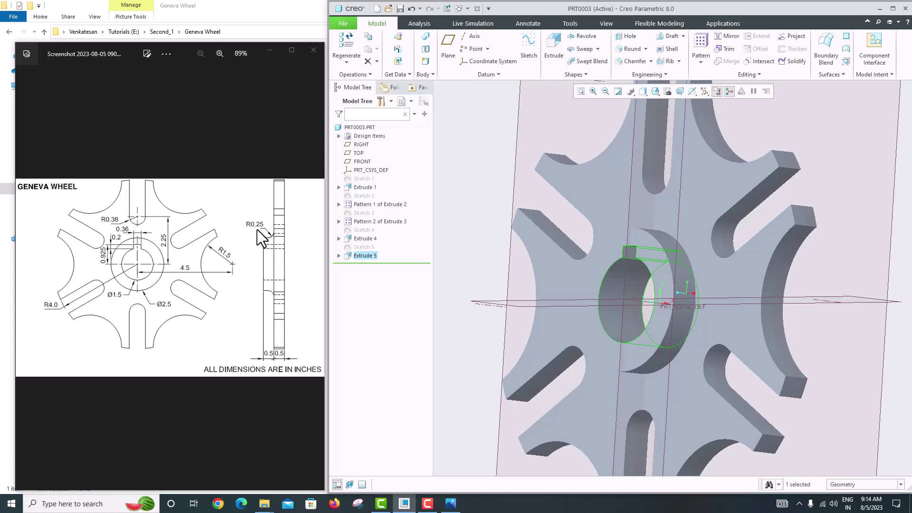
middle_click_drag(615, 226, 605, 230)
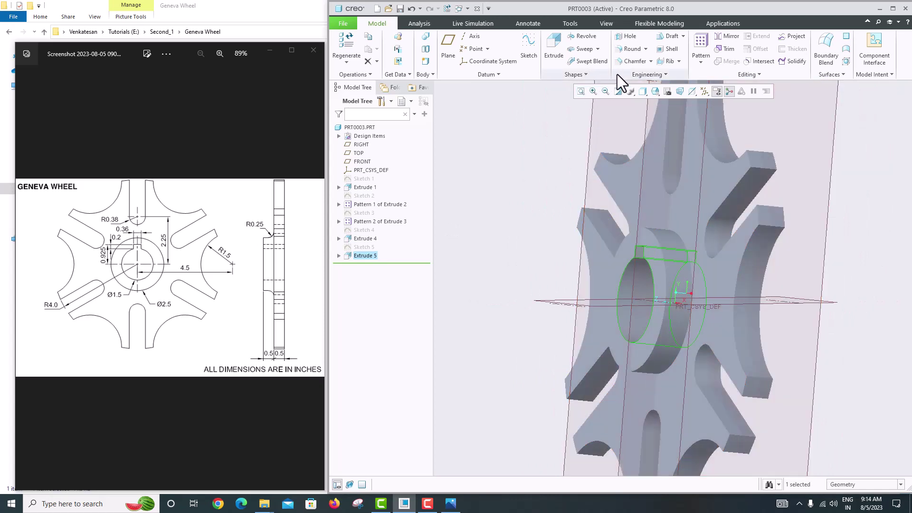
Round the hub's outer edge with a 0.25 radius
left_click(627, 49)
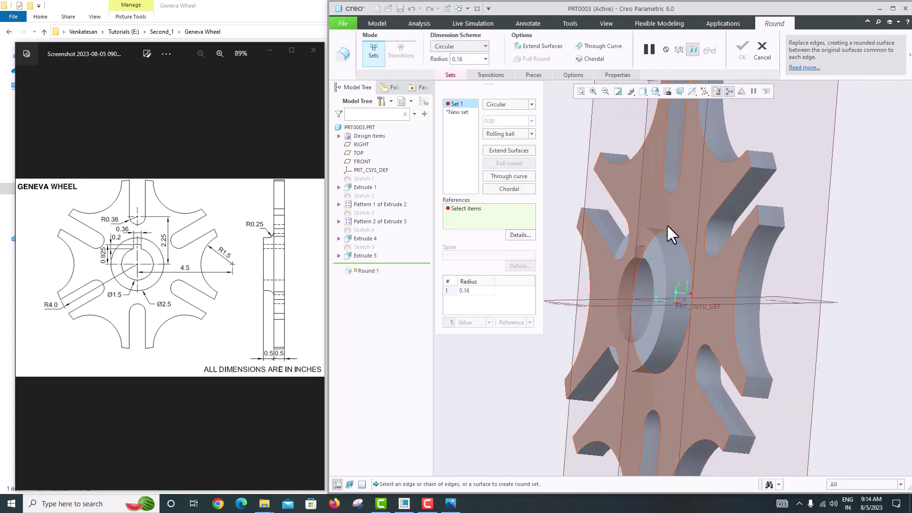
left_click(680, 235)
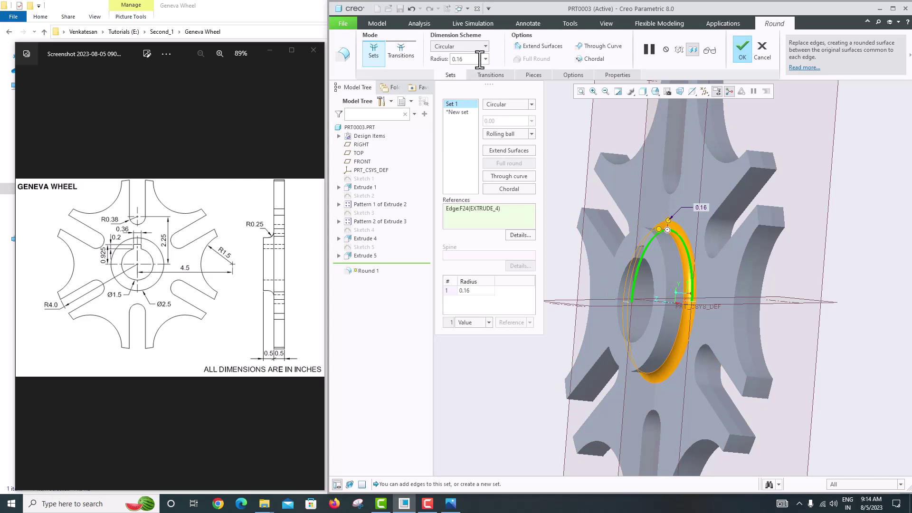
left_click_drag(479, 59, 454, 57)
type("0.25")
key("Return")
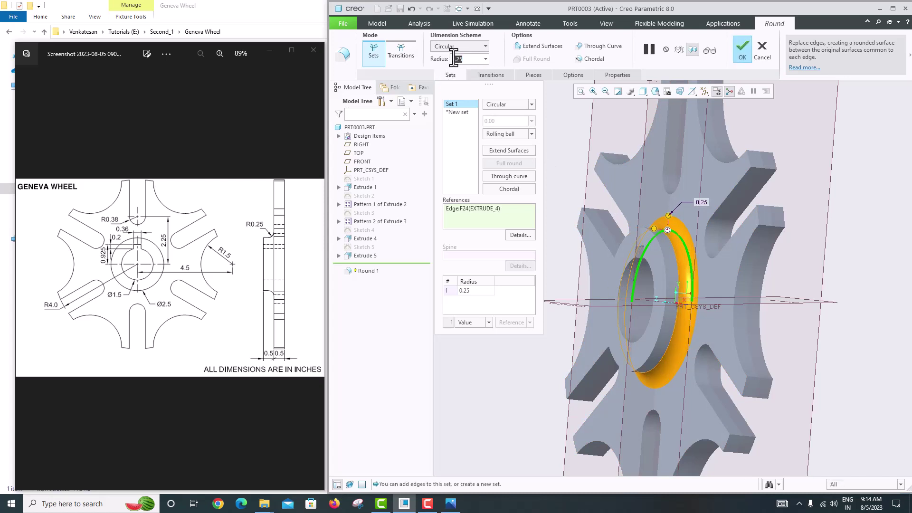
left_click(742, 49)
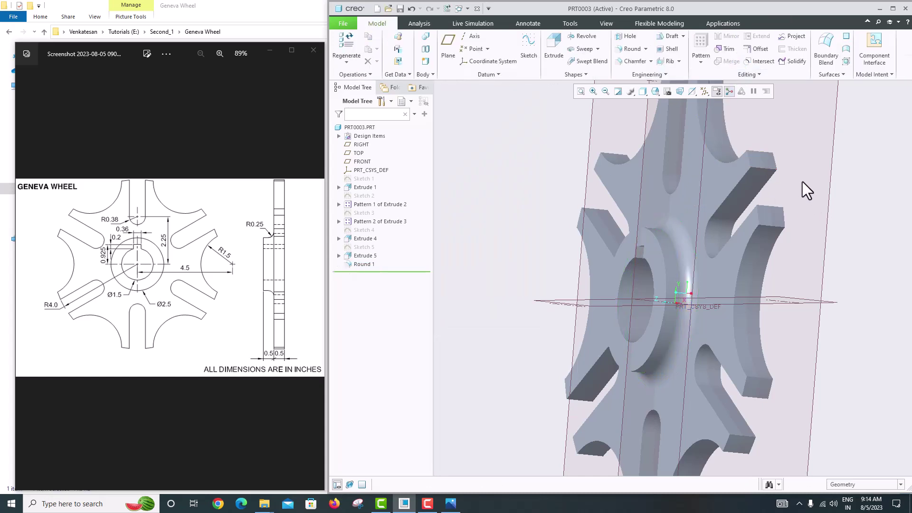
Show the model shaded with edges and hide coordinate systems and datum planes
left_click(642, 91)
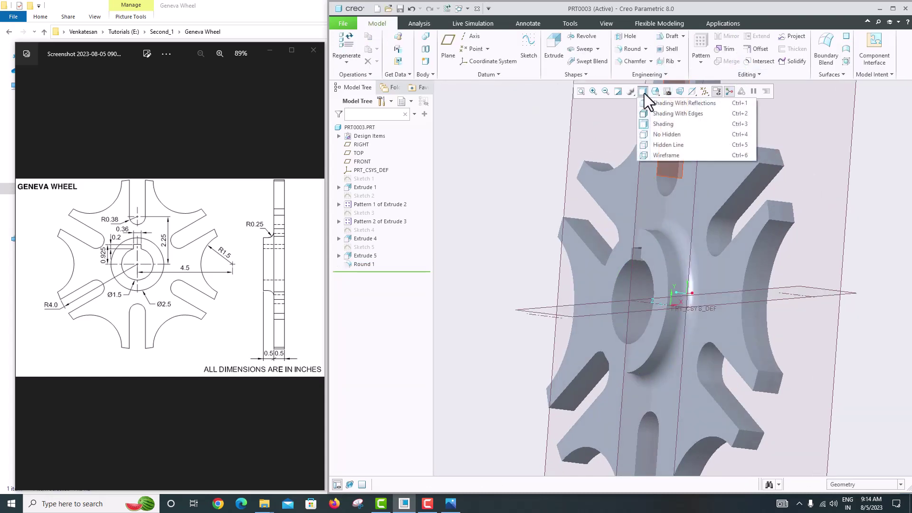
left_click(682, 114)
left_click(704, 92)
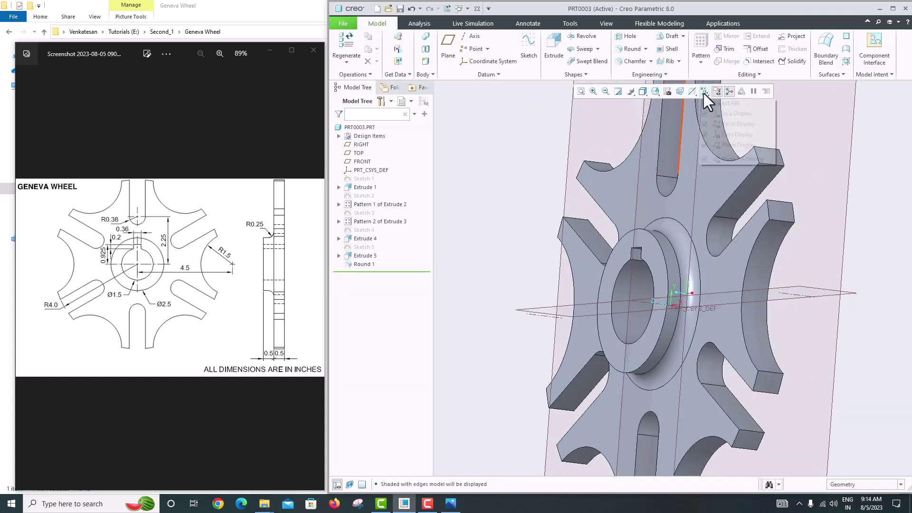
left_click(711, 137)
left_click(706, 144)
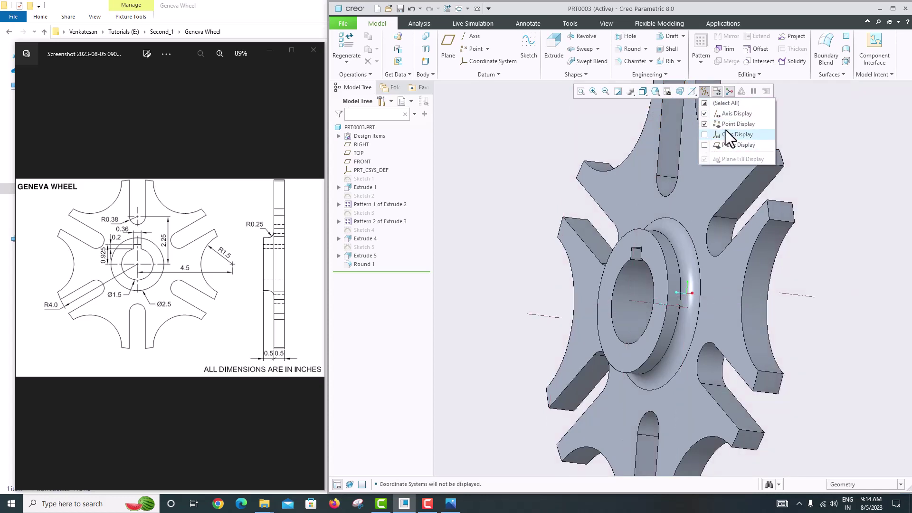
left_click(705, 104)
left_click(706, 104)
Return the wheel to its default orientation
middle_click_drag(813, 150, 762, 130)
left_click(655, 91)
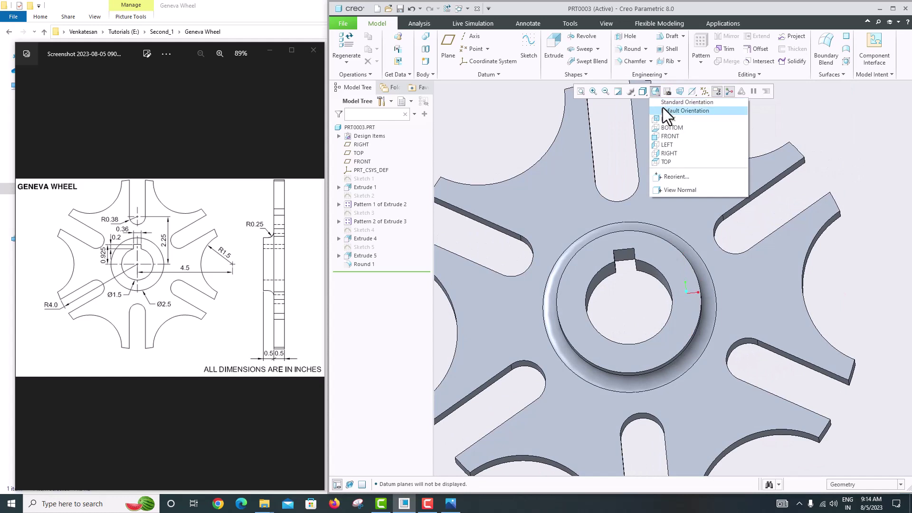
left_click(664, 106)
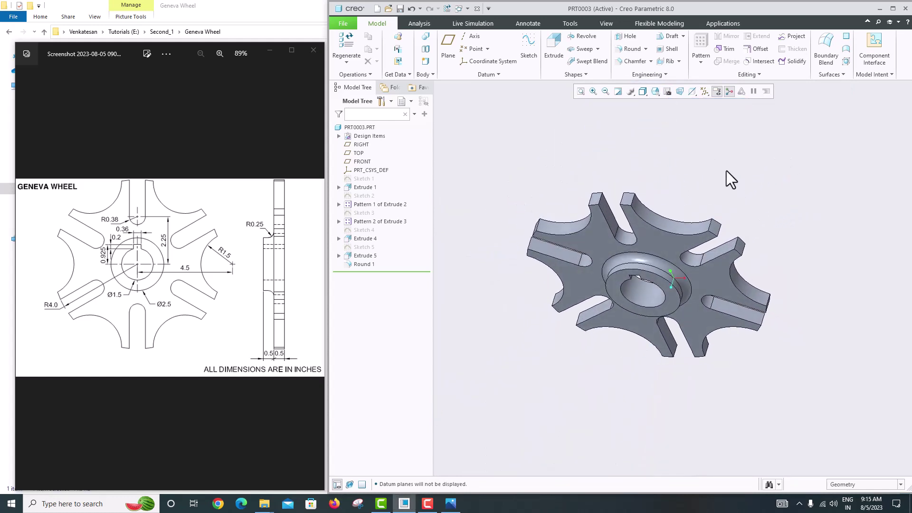